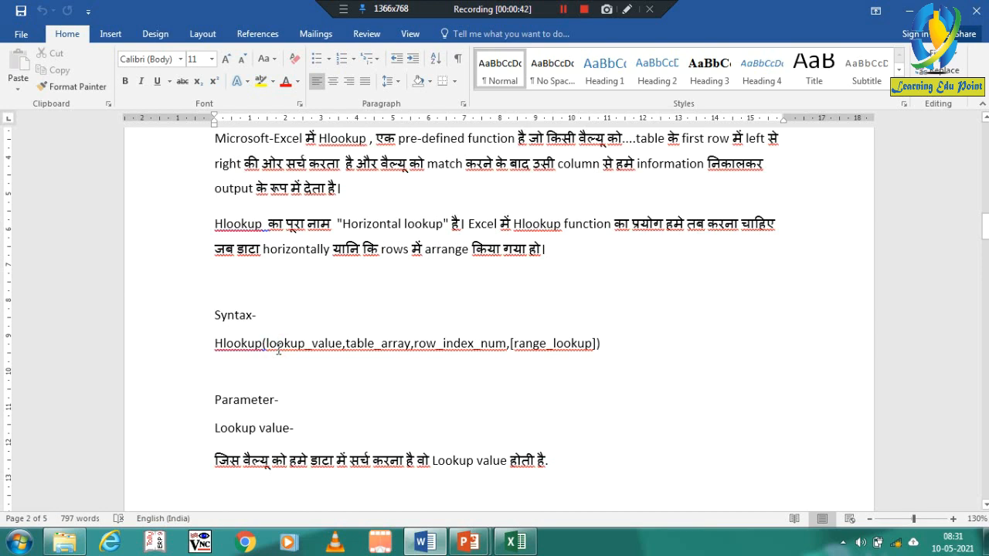
- Add an equals sign at the start of the Hlookup formula line under the Syntax heading
left_click(216, 345)
type("=")
key("Right")
key("Right")
key("Right")
key("Right")
key("Right")
key("Right")
key("Right")
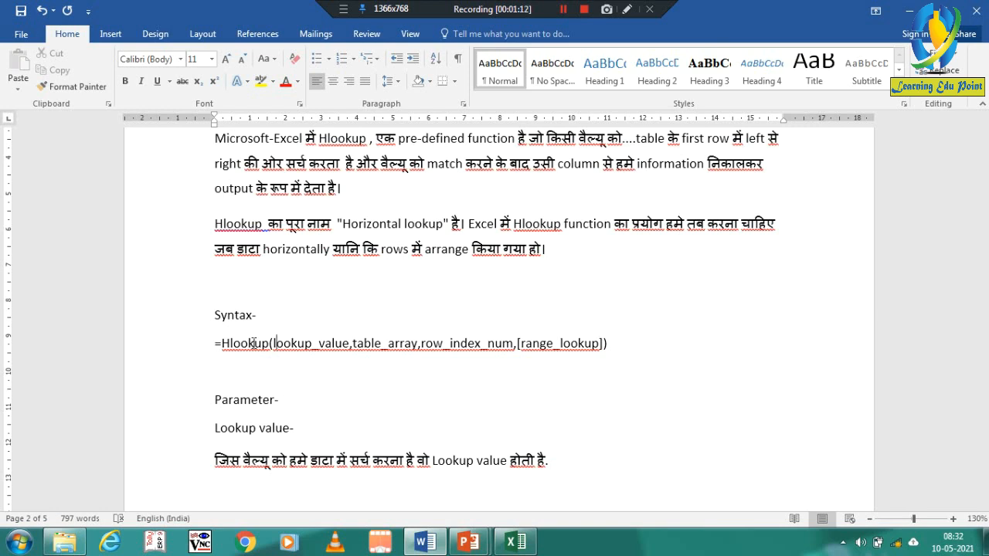
left_click(383, 344)
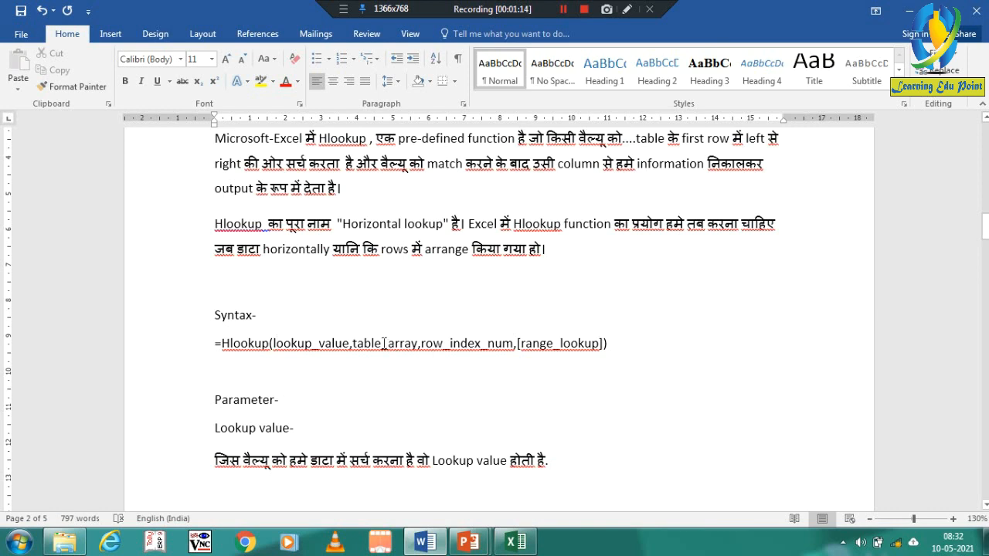
left_click(450, 344)
- Switch to the Excel workbook and examine the PF, Salary and Arrears rows and the blank result cells B11 to B13 on Sheet3
left_click(519, 544)
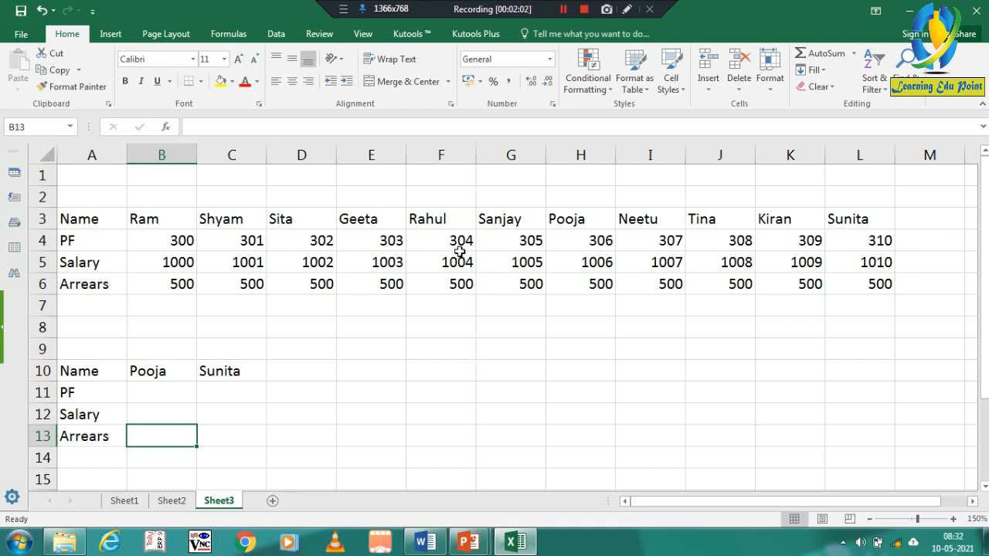
left_click(162, 391)
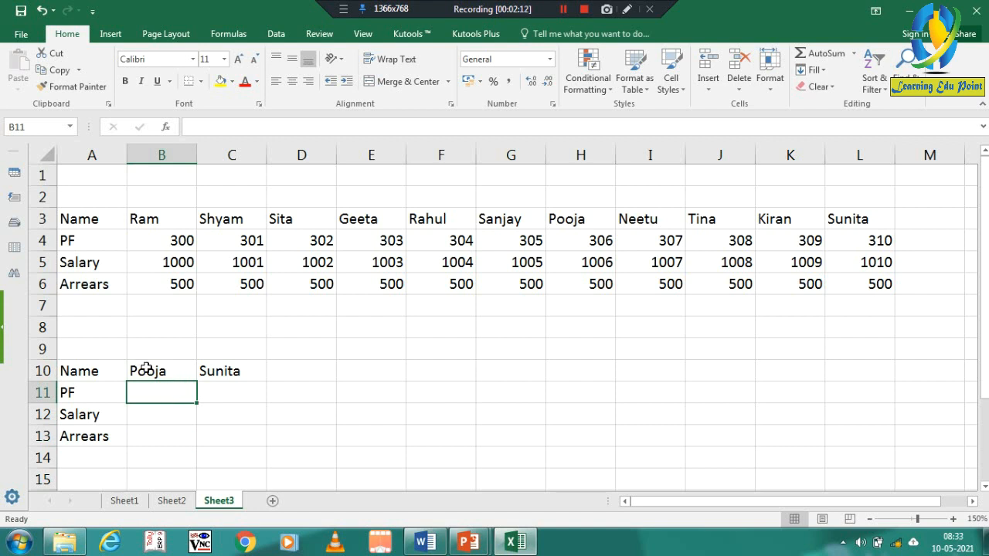
left_click(141, 421)
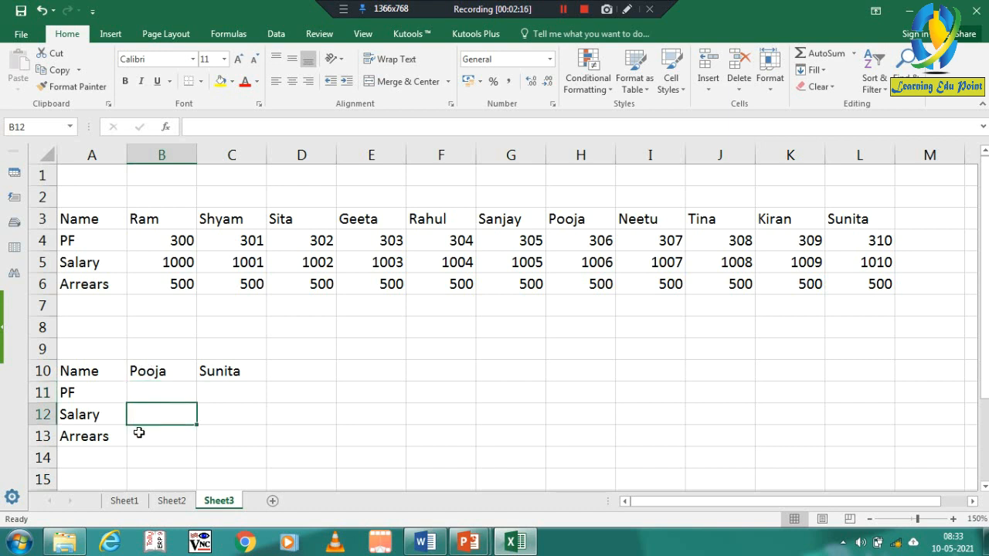
left_click(139, 432)
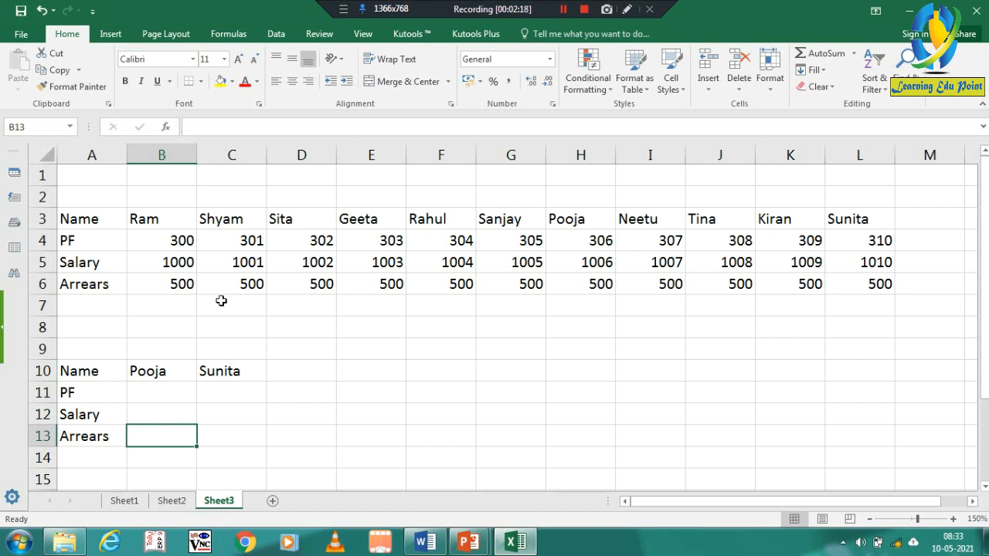
left_click(134, 235)
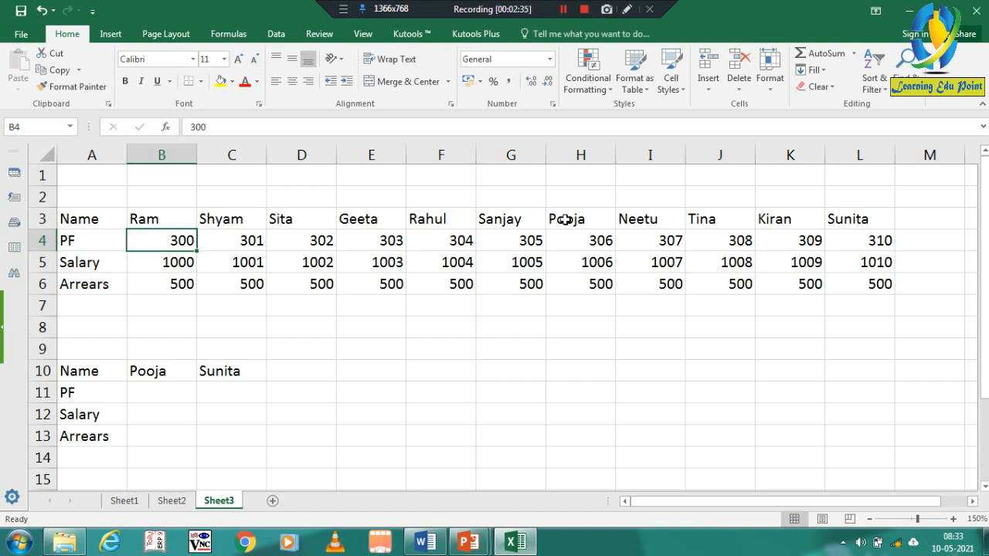
left_click(565, 220)
left_click(568, 245)
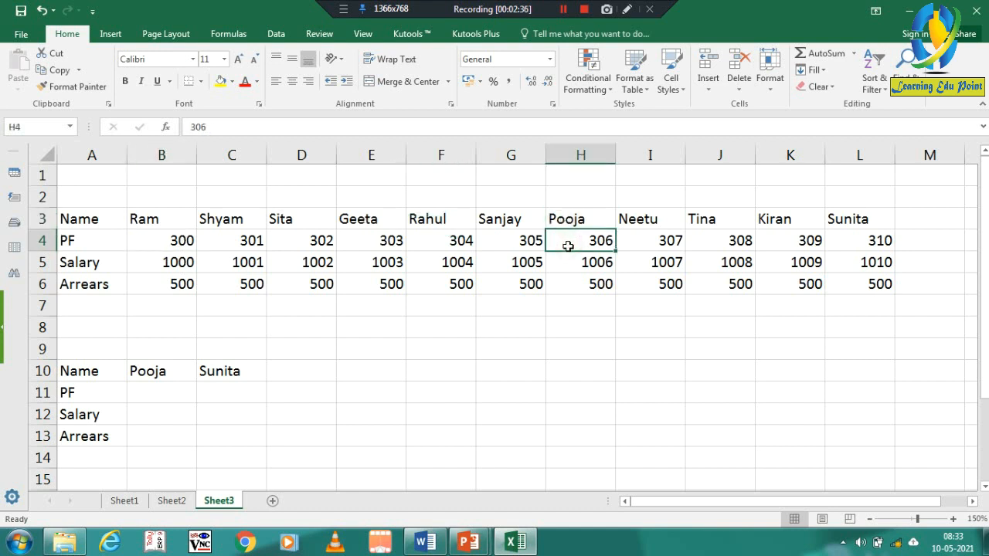
left_click(561, 266)
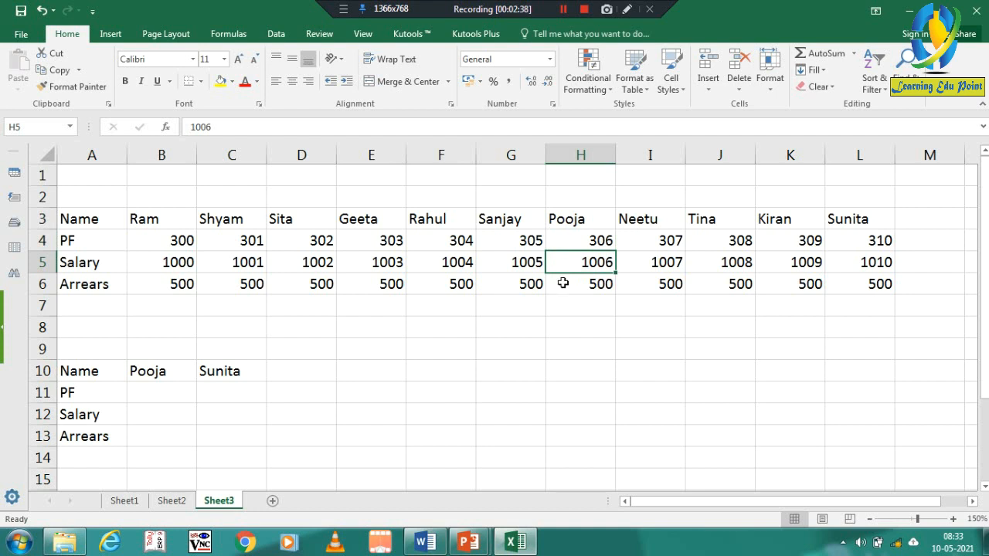
left_click(563, 283)
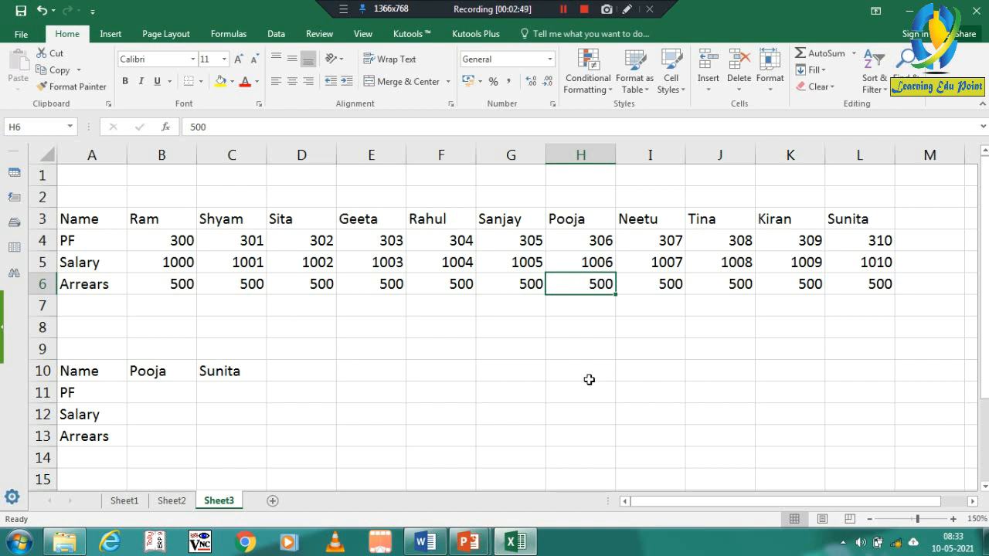
- Start an HLOOKUP formula in PF cell B11 with B10 as the lookup value, dismissing the Windows color scheme prompt
left_click(151, 390)
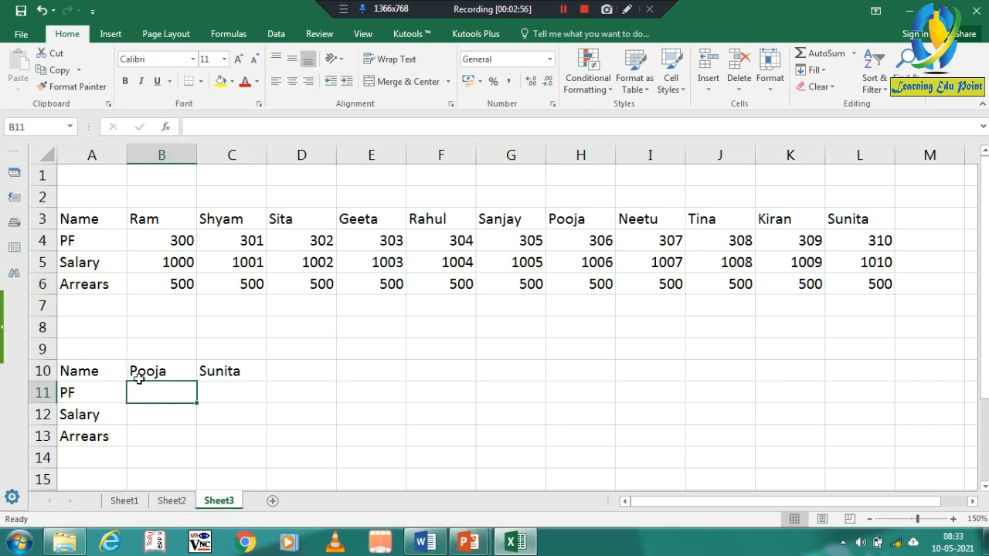
type("=h")
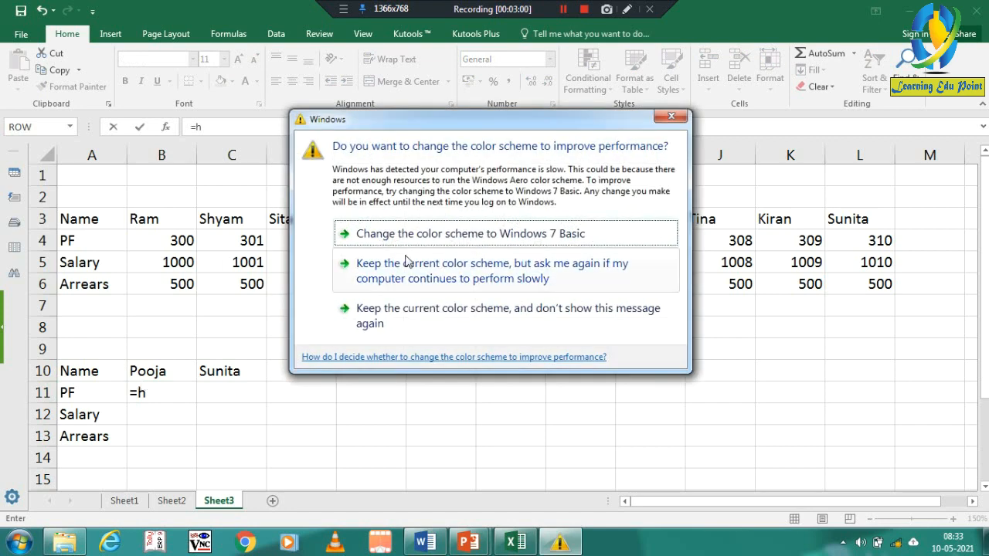
left_click(668, 122)
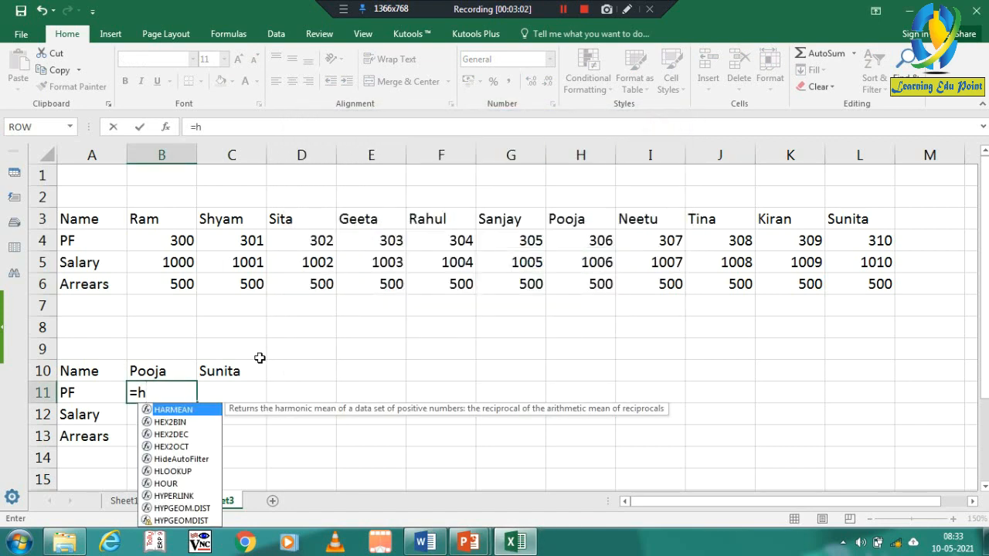
type("lo")
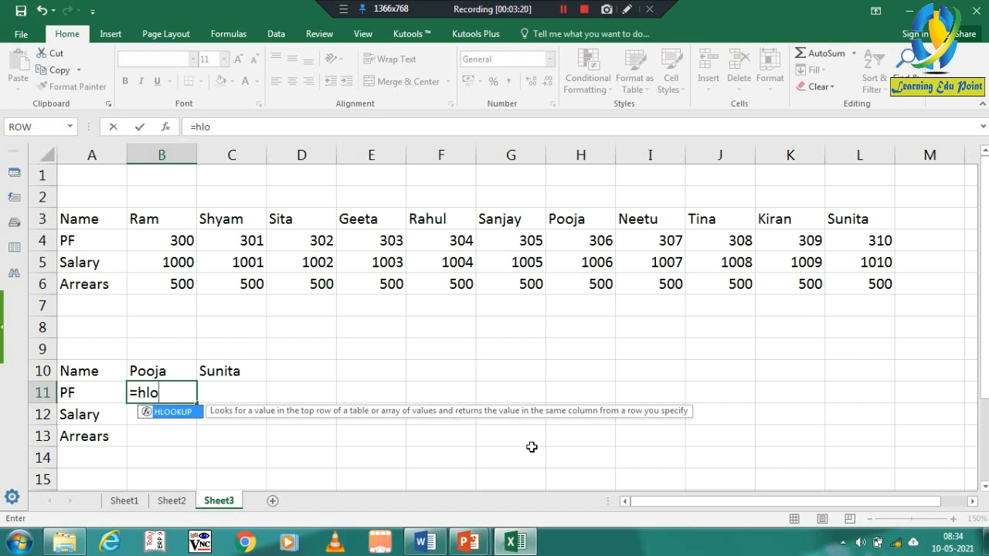
double_click(170, 414)
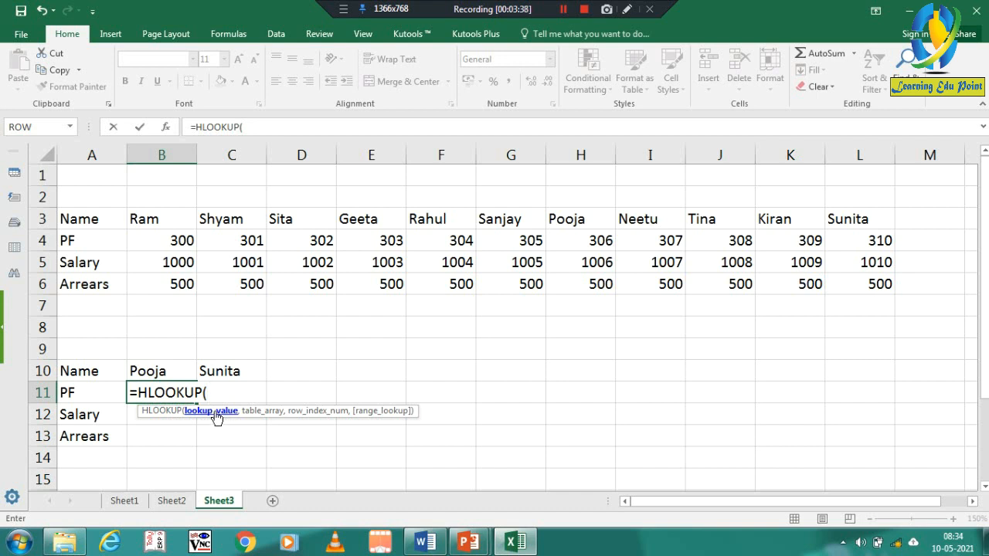
left_click(157, 371)
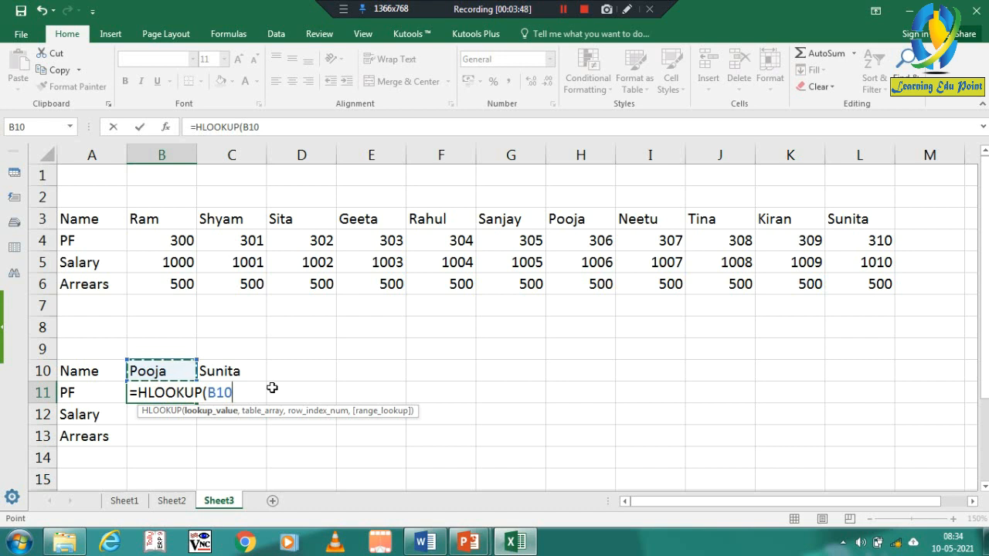
type(",")
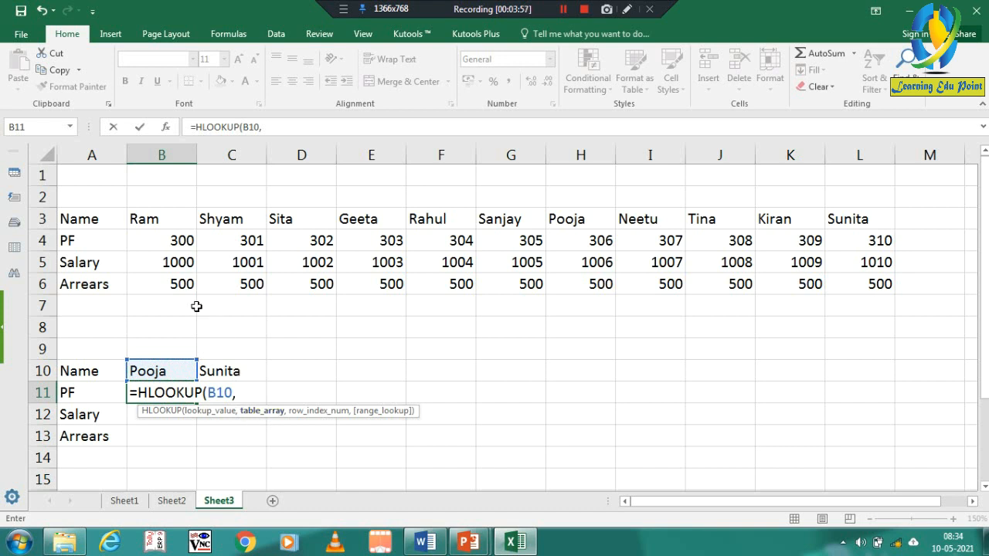
- Set the formula's table array to the full data range A3:L6
left_click(91, 219)
key("shift+Right")
key("shift+Right")
key("shift+Right")
key("shift+Right")
key("shift+Right")
key("shift+Right")
key("shift+Right")
key("shift+Right")
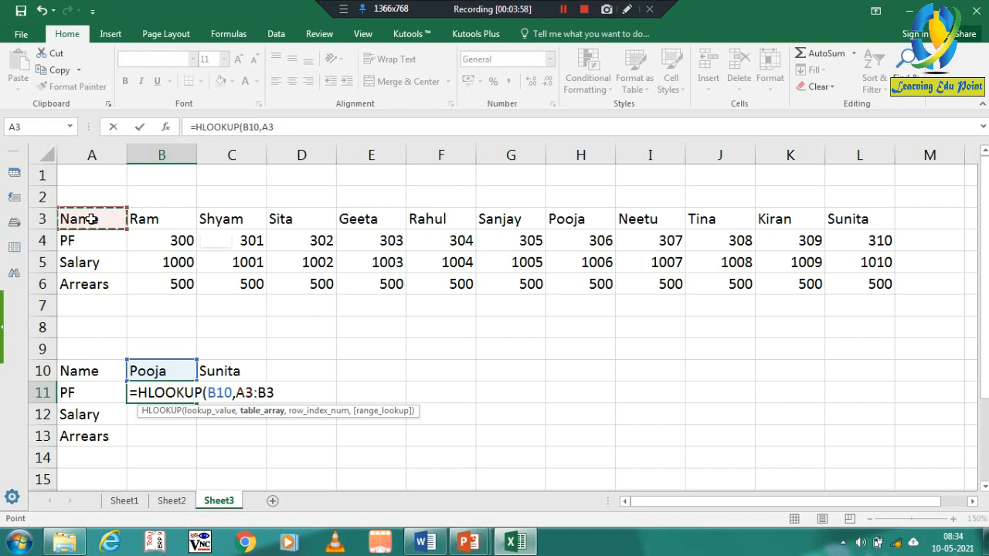
key("shift+Right")
key("shift+Right")
key("shift+Right")
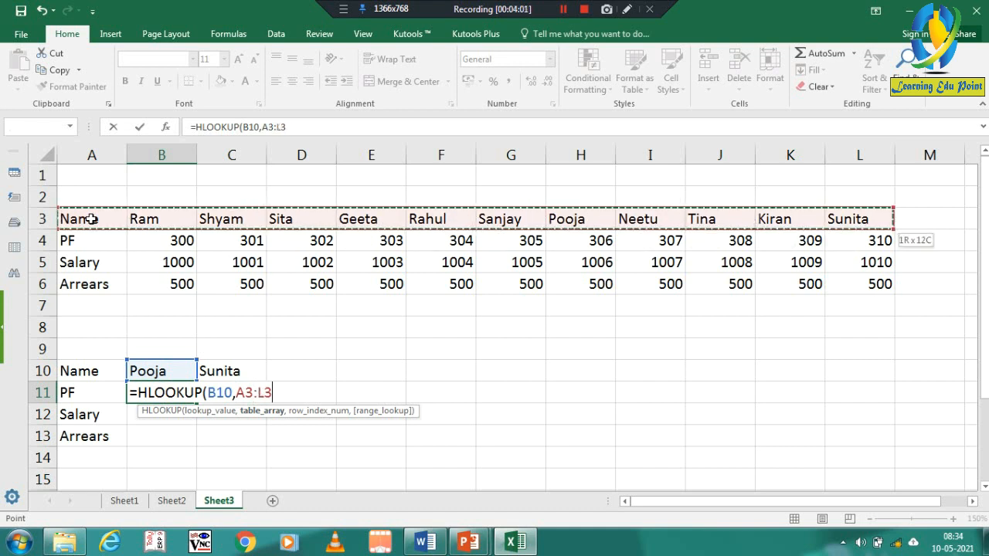
key("shift+Down")
key("shift+Down")
key("shift+Down")
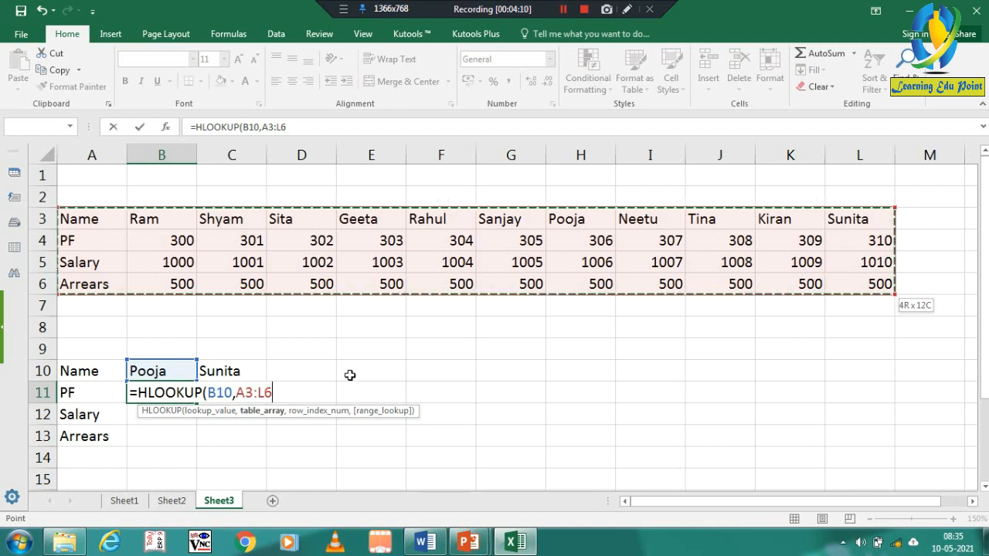
type(",")
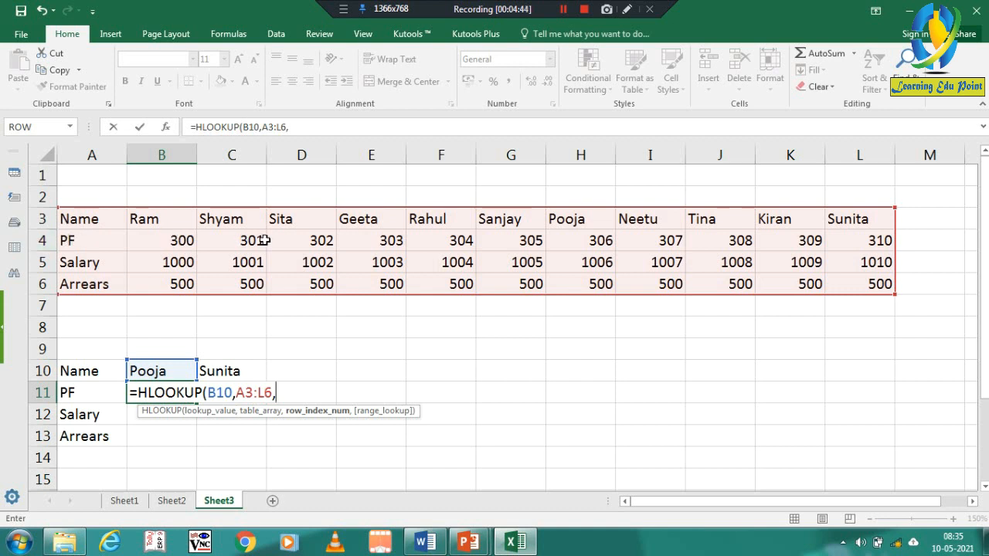
- Complete the PF formula with row index 2 and range lookup 0 for an exact match
type("2")
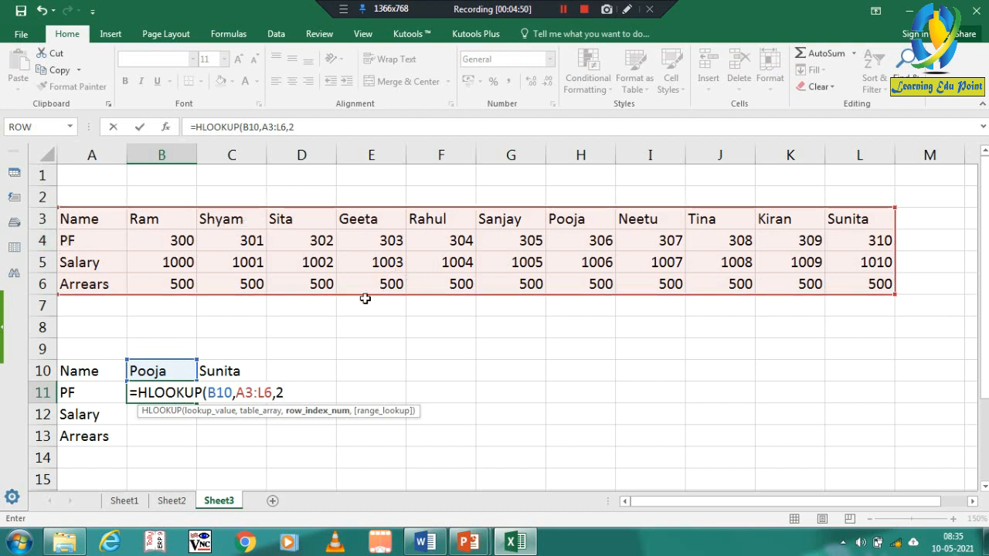
type(",")
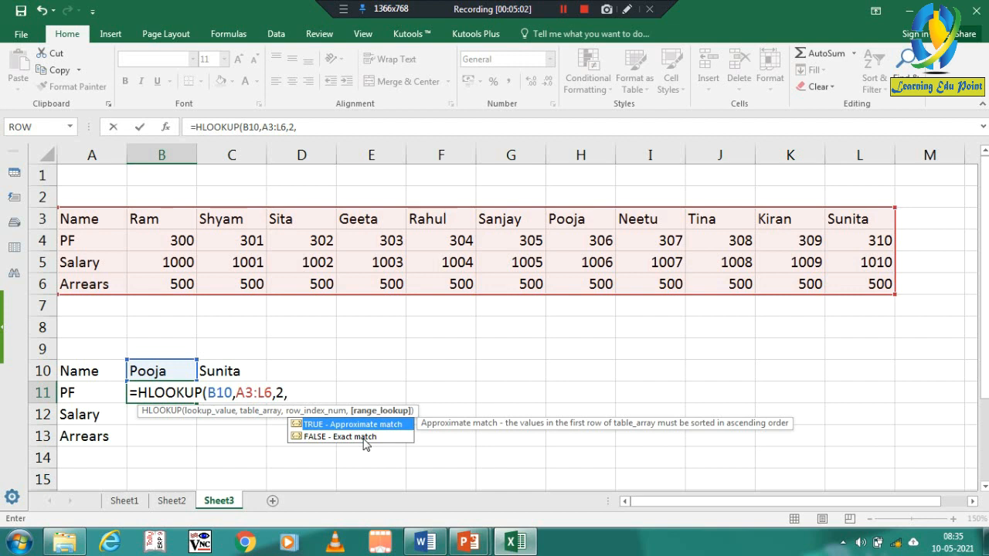
type("0")
key("Return")
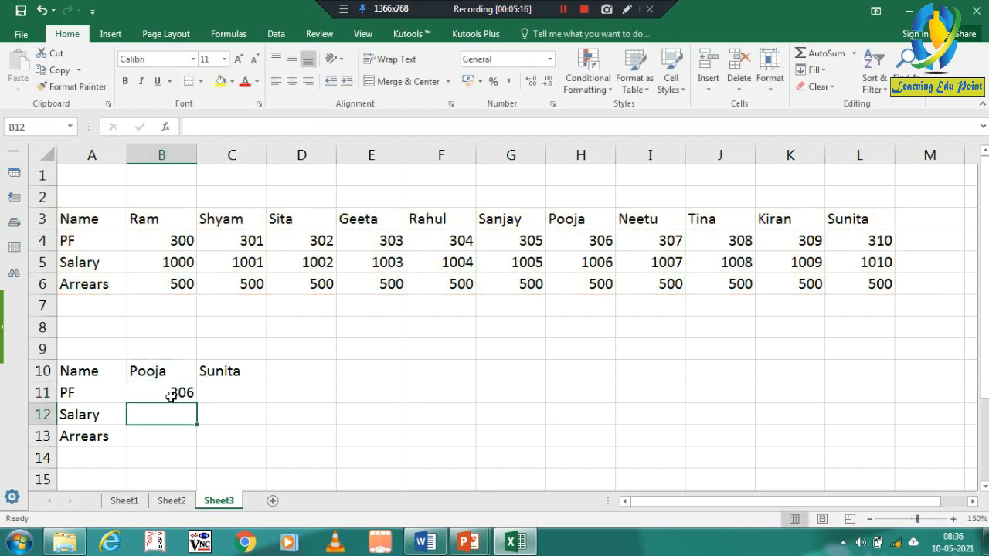
- Copy the PF lookup formula from B11 into C11 for the second employee
left_click(171, 396)
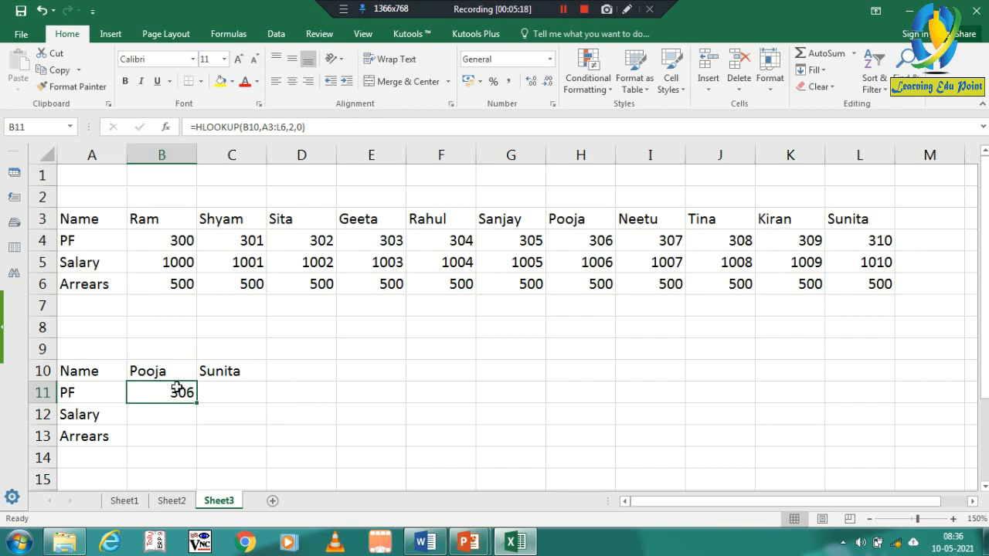
key("ctrl+c")
key("Right")
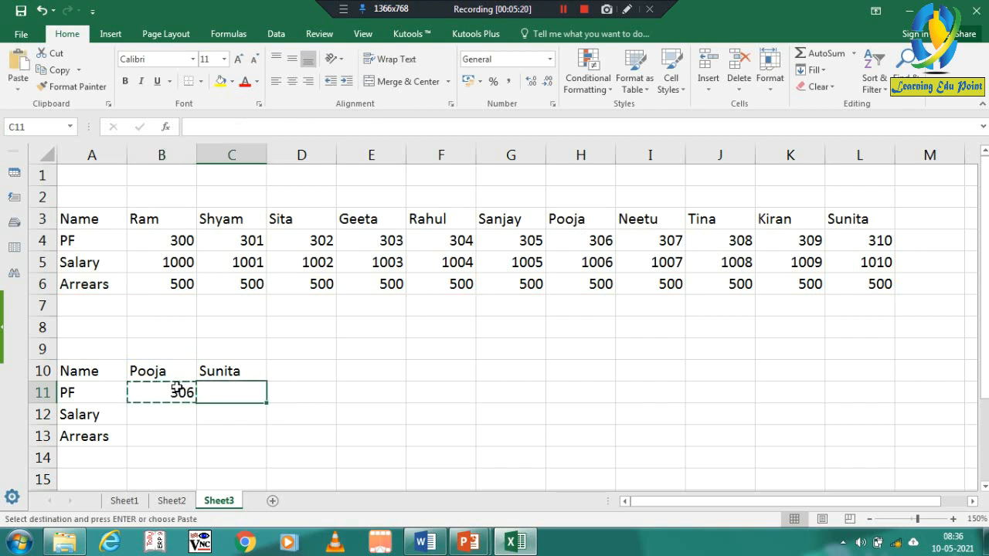
key("Return")
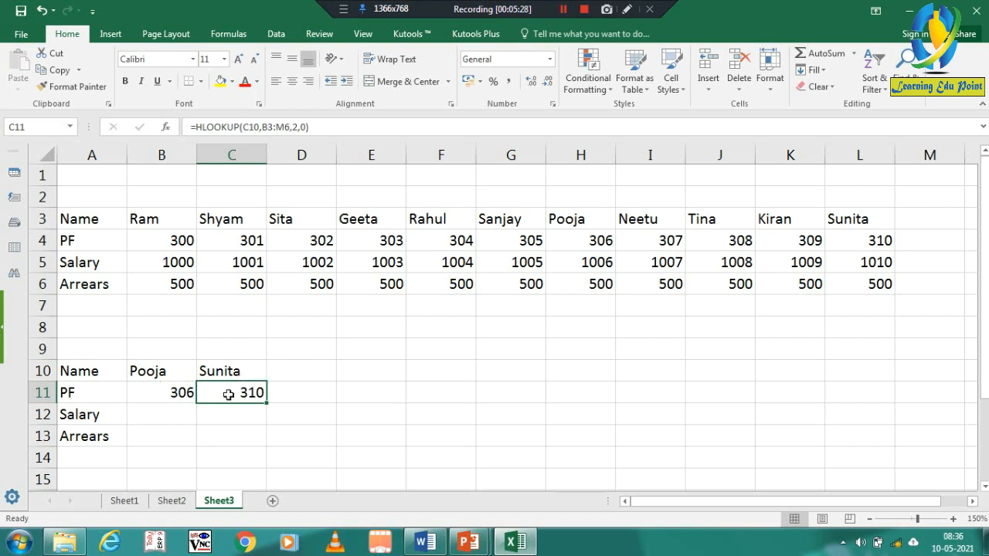
- Review the employee names in row 3 by selecting B3 to K3
key("Right")
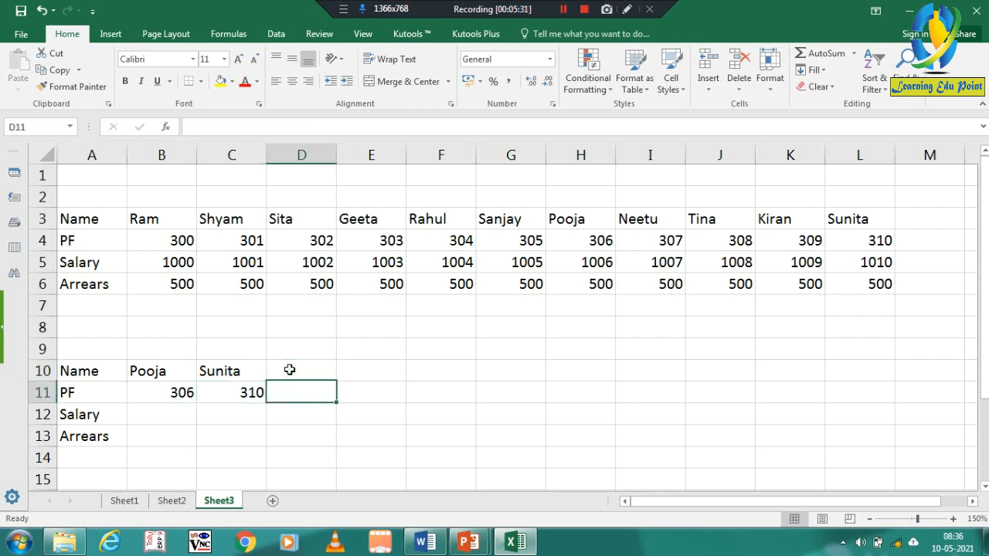
key("Down")
key("Left")
key("Up")
key("Up")
key("Up")
key("Up")
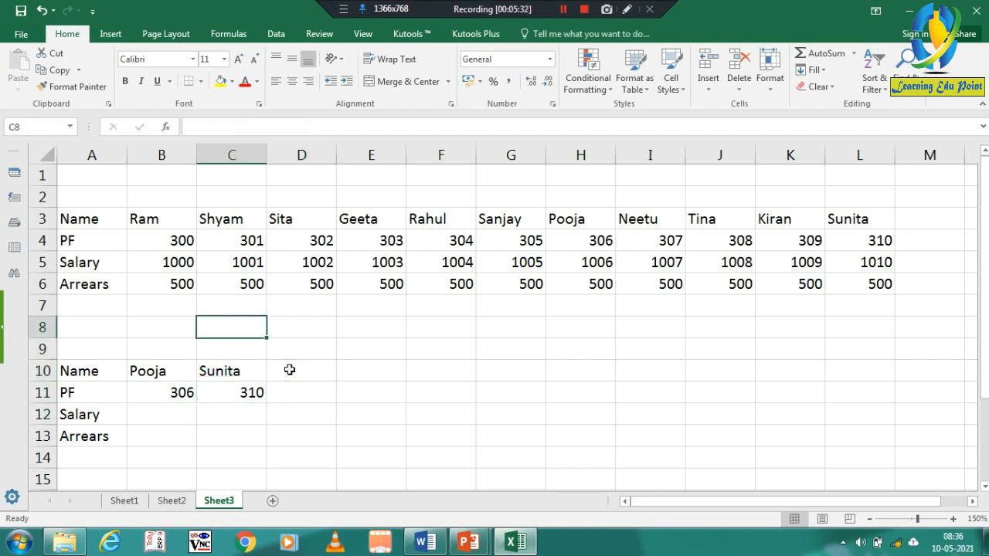
key("Up")
key("Up")
key("Up")
key("Up")
key("Left")
key("Up")
key("shift+Right")
key("shift+Right")
key("shift+Right")
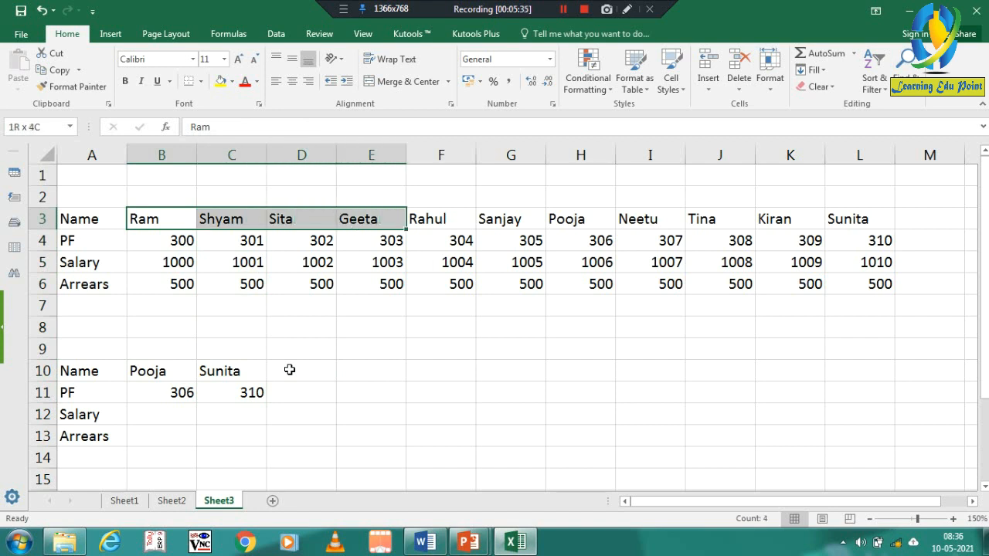
key("shift+Right")
key("shift+Right")
key("shift+Right")
key("shift+Right")
key("shift+Right")
key("shift+Right")
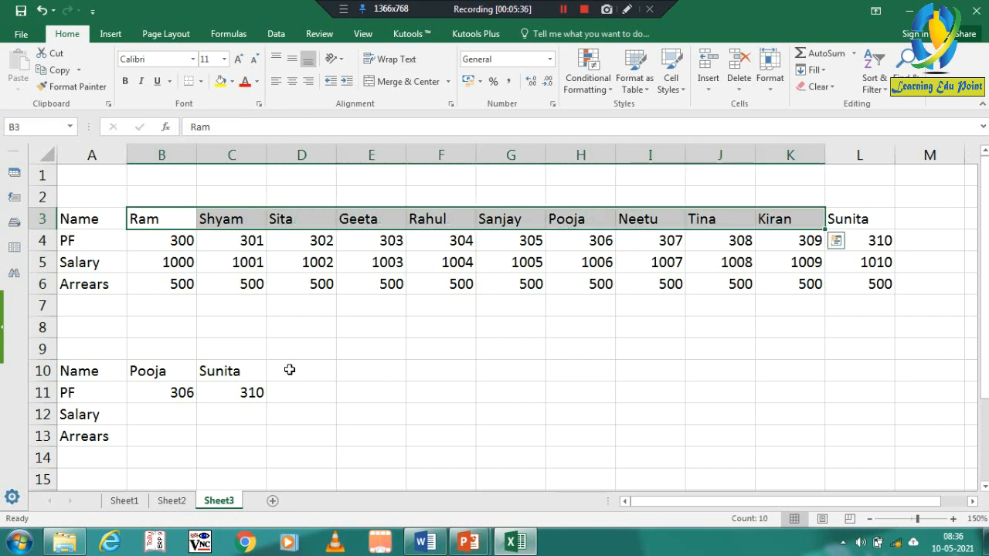
- Start an HLOOKUP formula for Salary in B12 with B10 as the lookup value
key("Down")
key("Down")
key("Down")
key("Down")
key("Down")
key("Down")
key("Down")
key("Down")
key("Down")
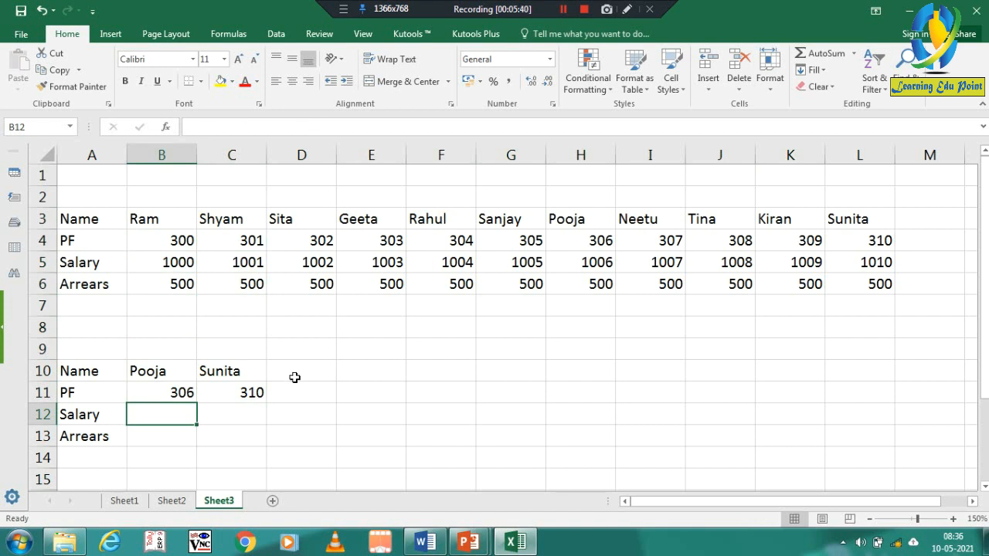
type("=")
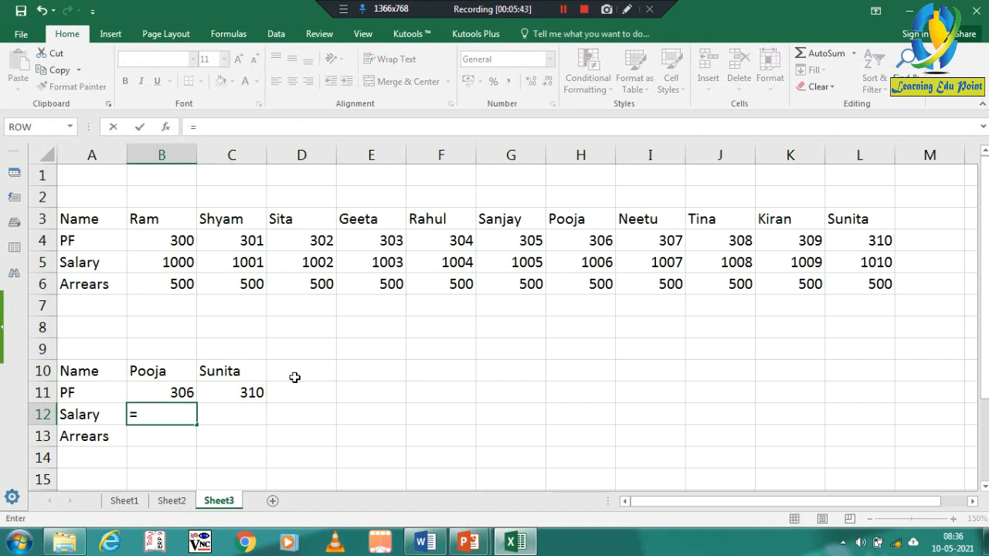
type("ho;")
key("BackSpace")
key("Tab")
key("BackSpace")
key("BackSpace")
key("BackSpace")
key("BackSpace")
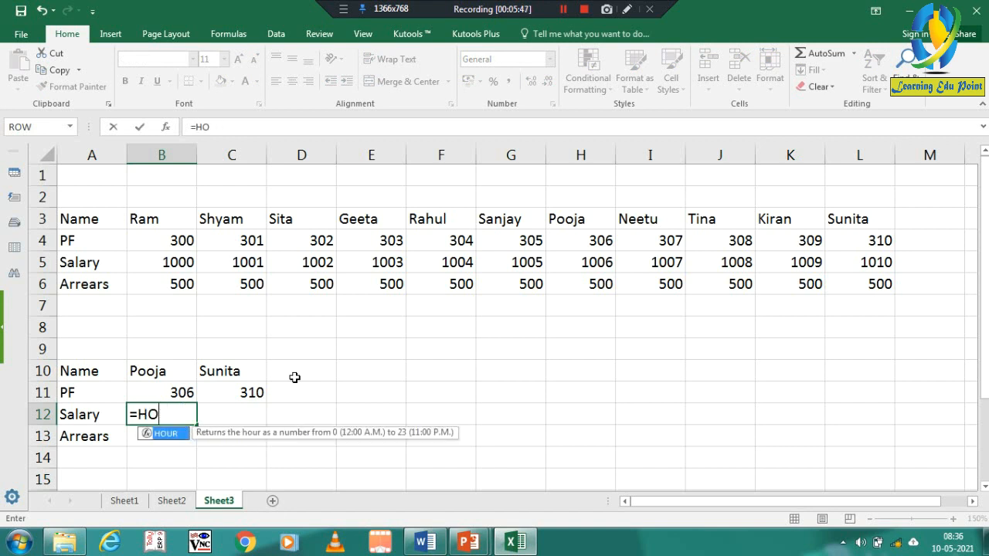
type("lo")
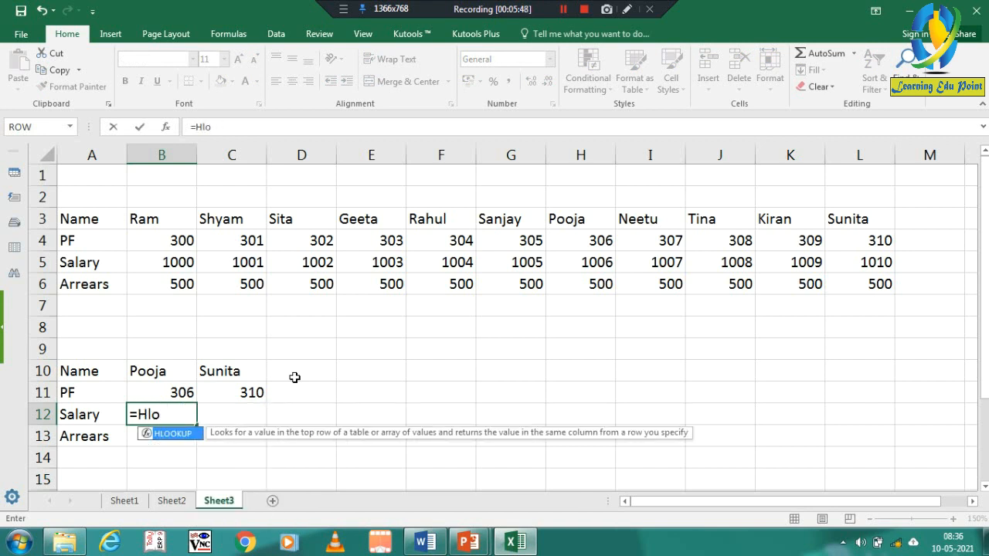
key("Tab")
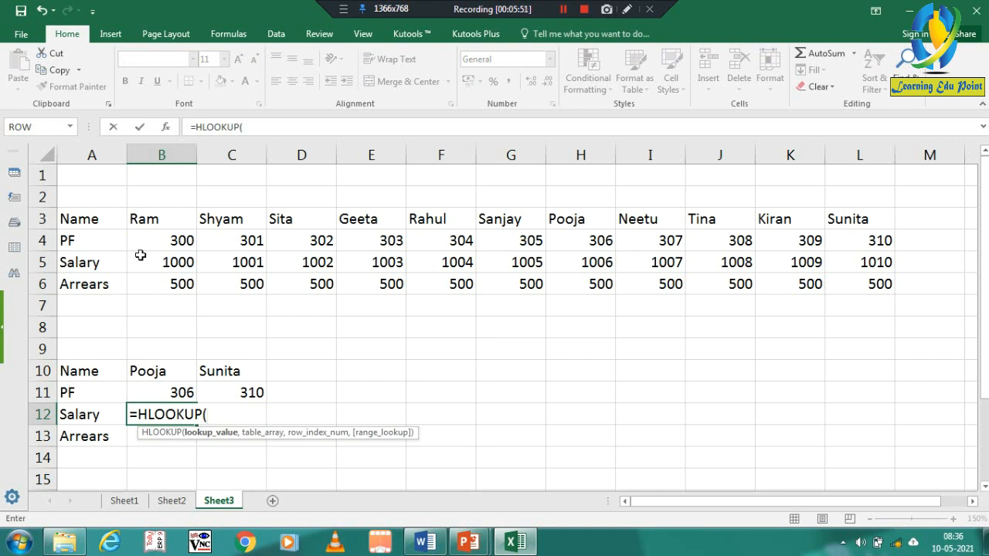
left_click(147, 371)
type(",")
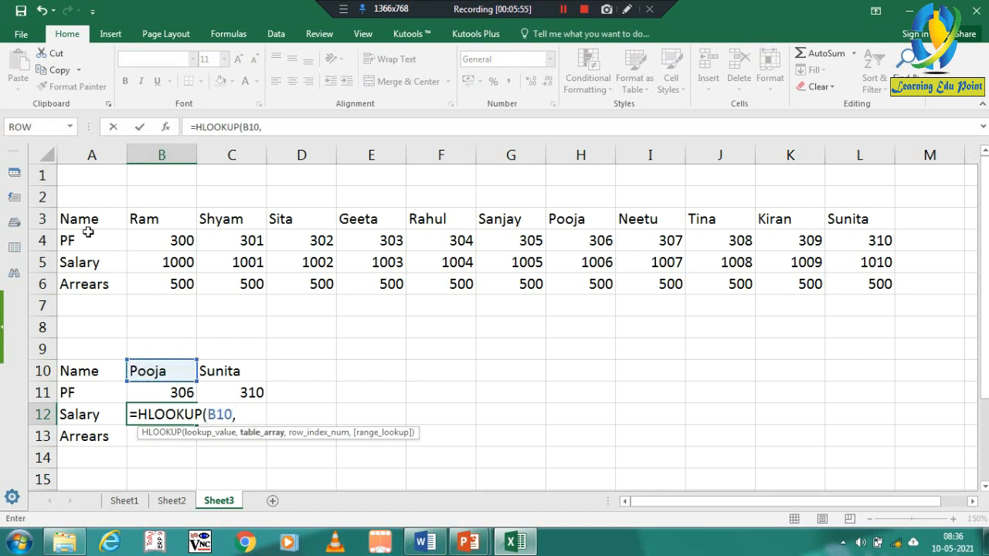
- Set the Salary formula's table array to A3:L6 and its row index to 3
left_click(91, 218)
key("ctrl+shift+Right")
key("shift+Down")
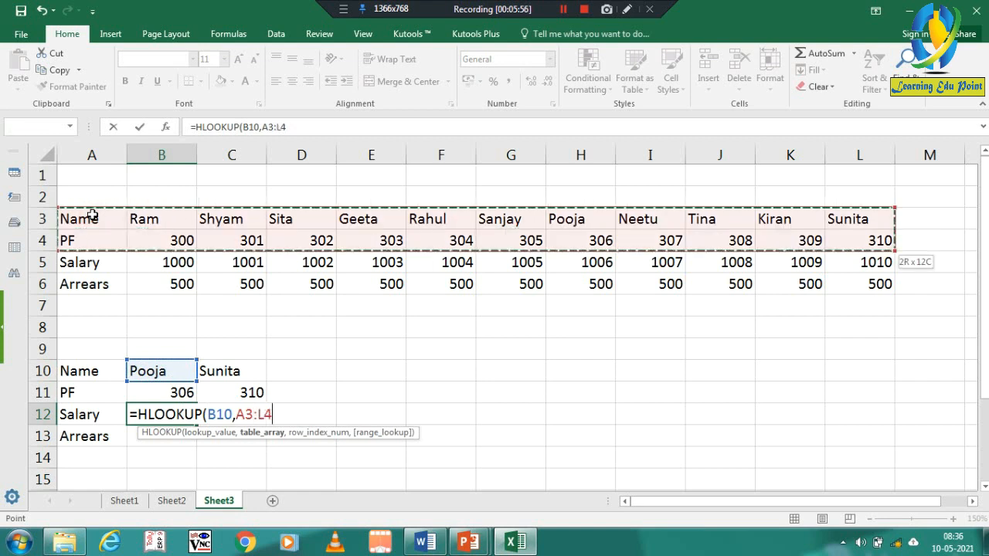
key("shift+Down")
key("shift+Down")
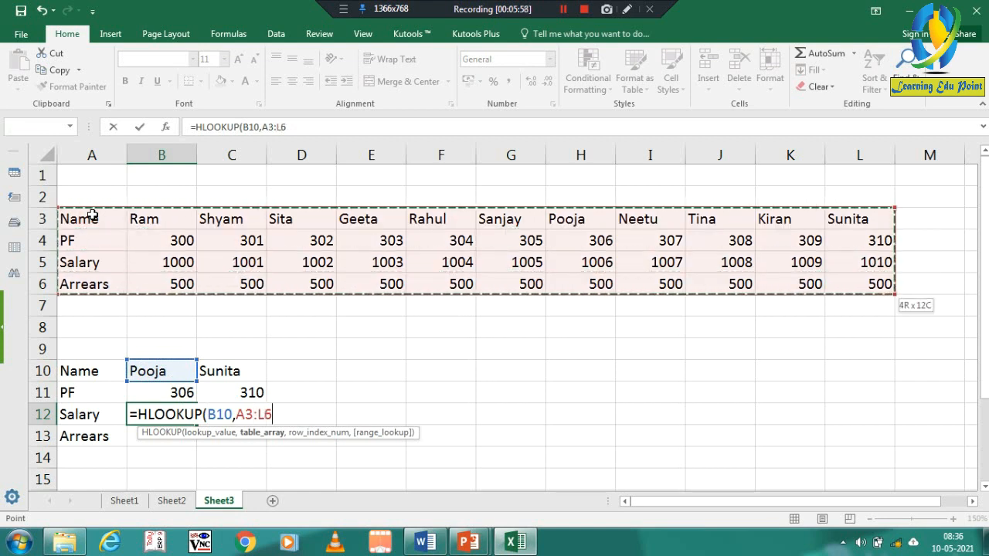
type(",")
type("3,")
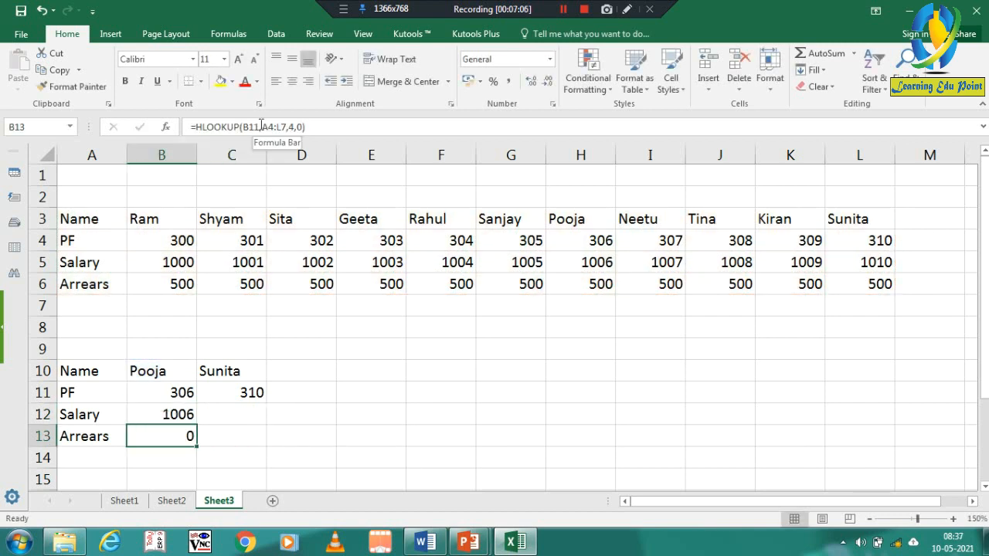
- Replace the Arrears formula in B13 with a new HLOOKUP that uses B10 as the lookup value
type("=hlo")
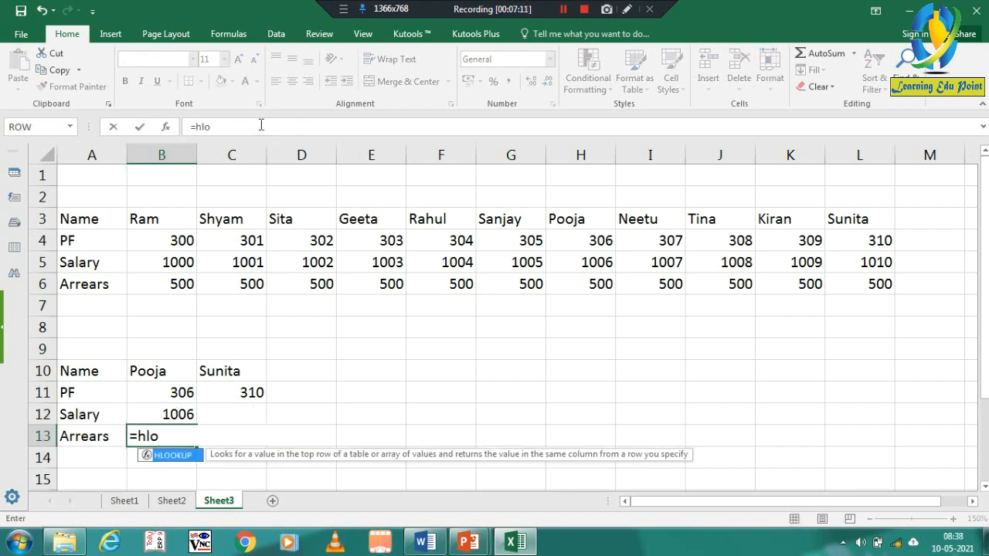
key("Tab")
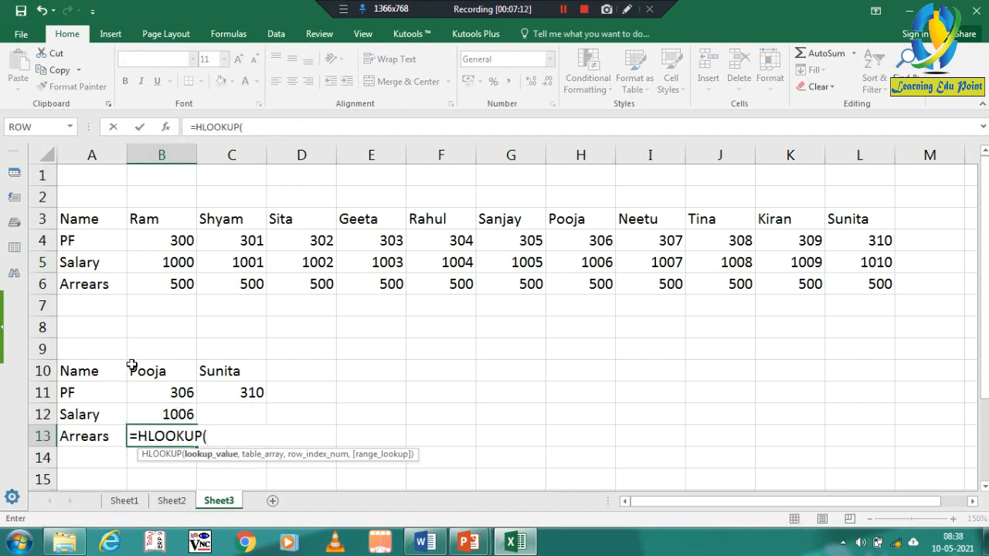
left_click(132, 366)
type(",")
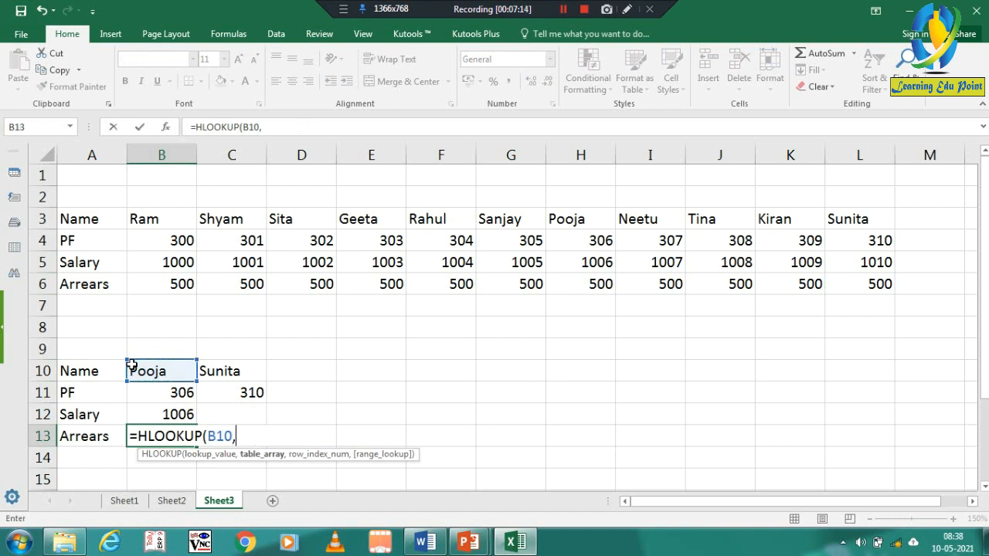
- Complete the Arrears formula with table array A3:L6, row index 4 and range lookup 0 for an exact match
left_click(85, 220)
key("ctrl+shift+Right")
key("ctrl+shift+Down")
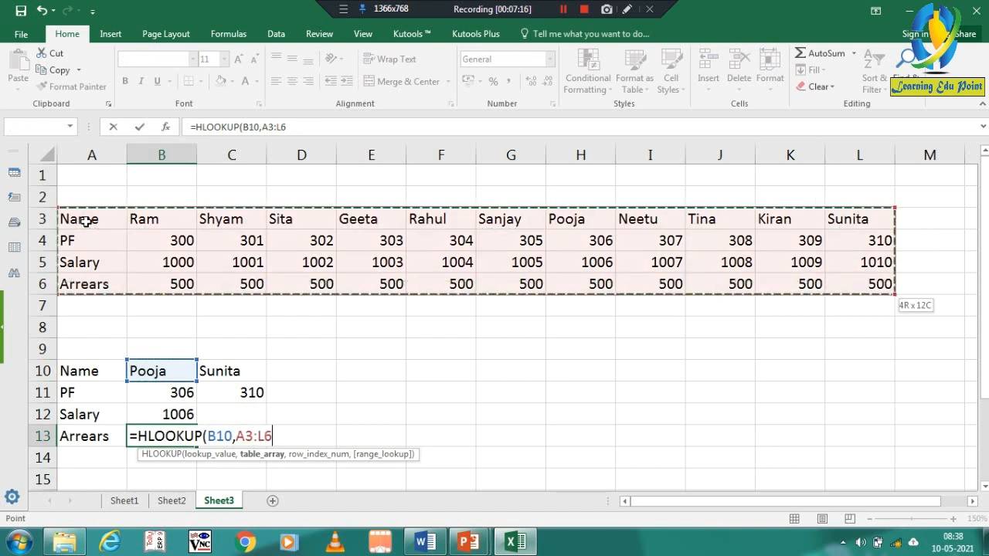
type(",")
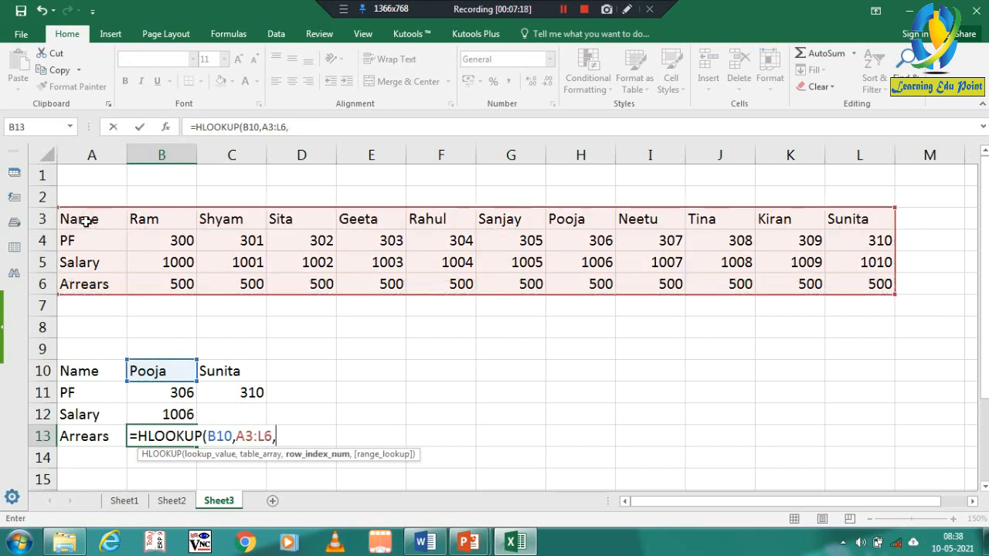
type("4,0")
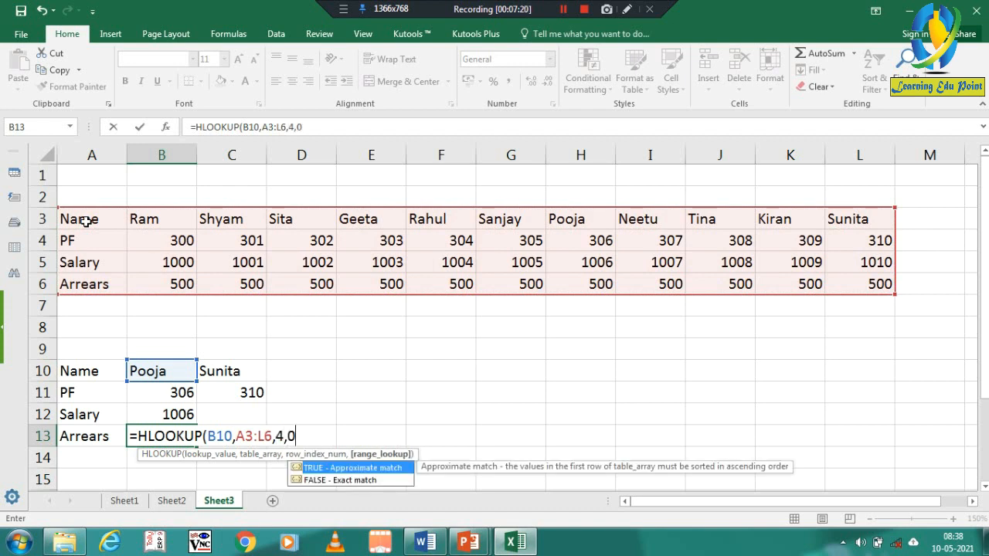
key("Return")
- Copy the Salary and Arrears formulas from B12:B13 into C12:C13 for the second employee
key("Up")
key("Up")
key("Down")
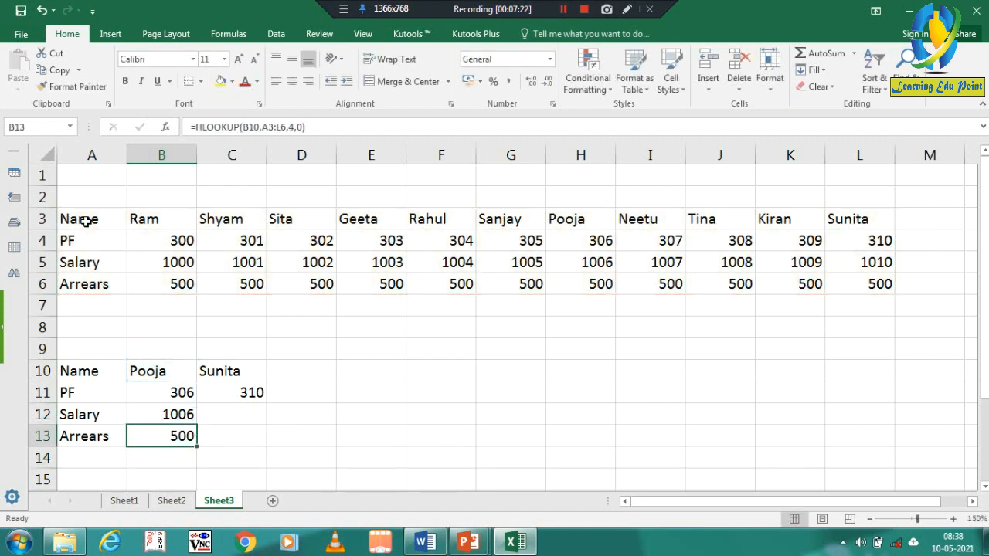
key("shift+Up")
key("ctrl+c")
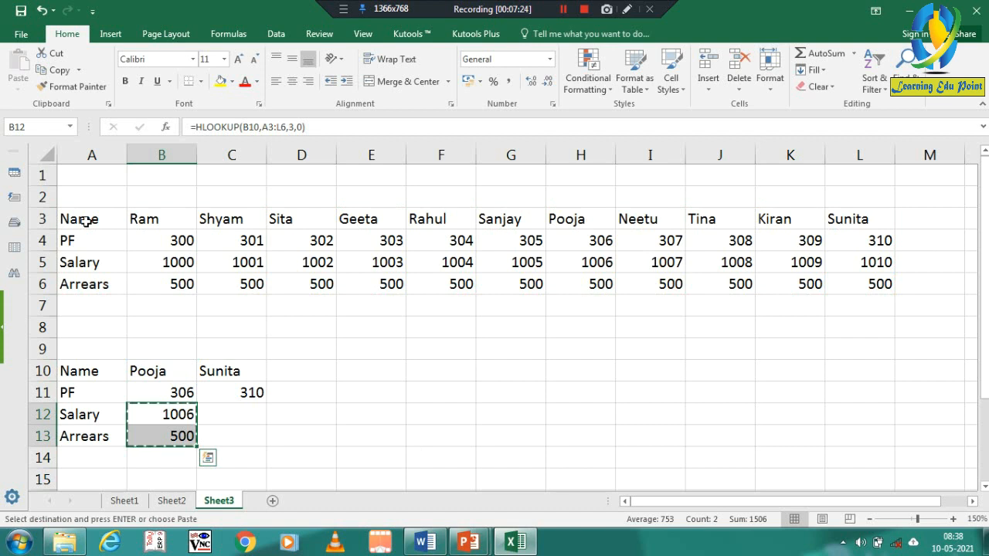
key("Right")
key("ctrl+v")
- Copy all employee names from B3:L3 into row 10 of the lookup table, starting at D10
key("Up")
key("Up")
key("Up")
key("Up")
key("Up")
key("Up")
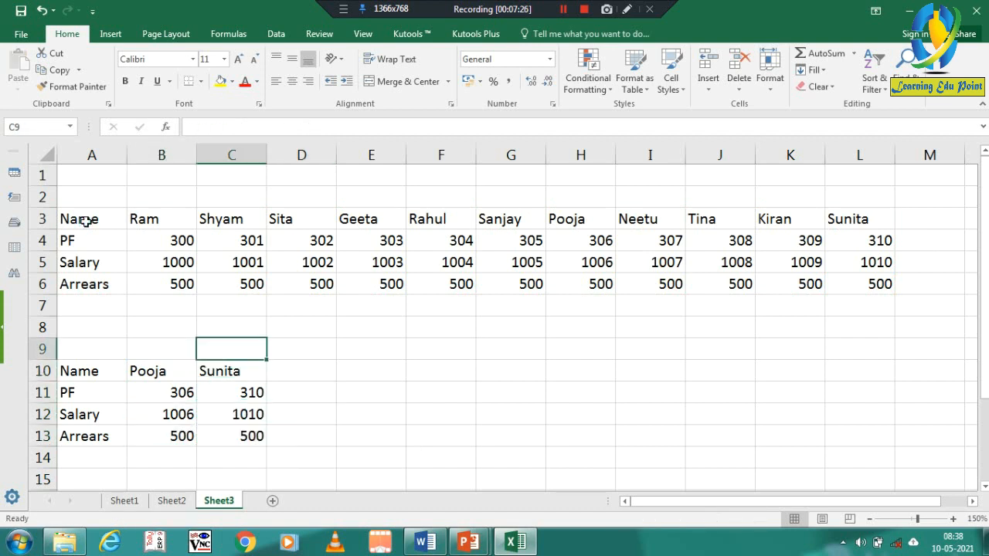
key("Up")
key("Up")
key("Up")
key("Left")
key("ctrl+shift+Right")
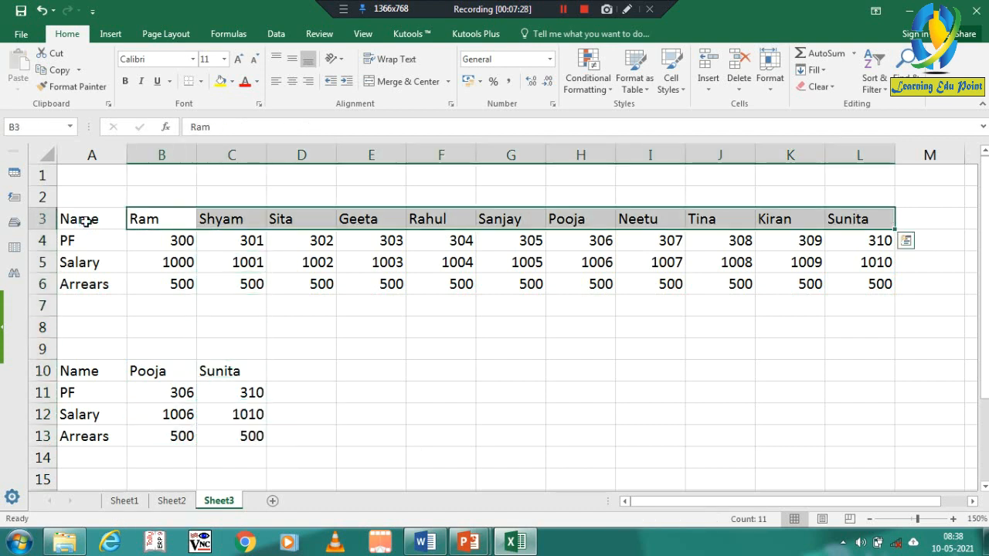
key("ctrl+c")
key("Right")
key("Right")
key("Down")
key("Down")
key("Down")
key("Down")
key("Down")
key("Down")
key("Down")
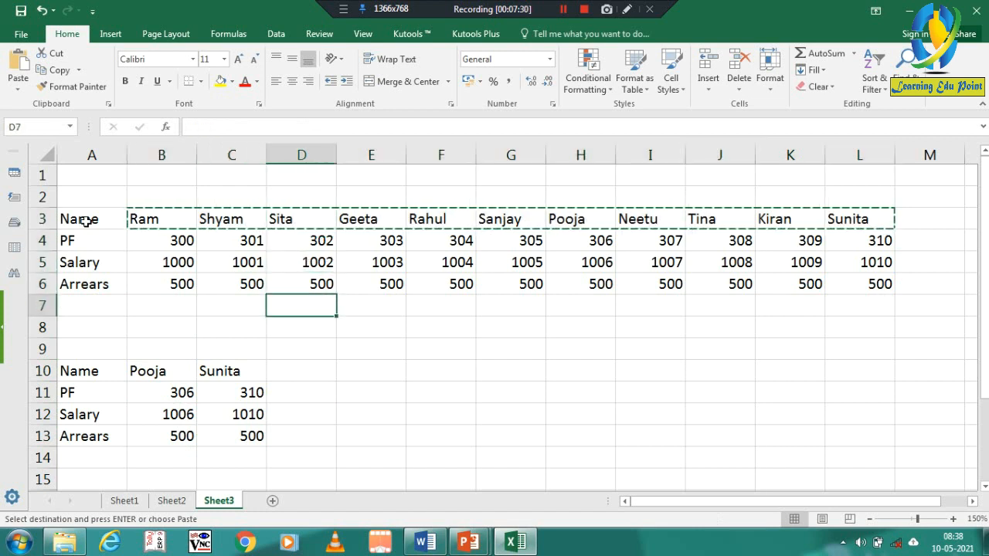
key("ctrl+v")
key("Escape")
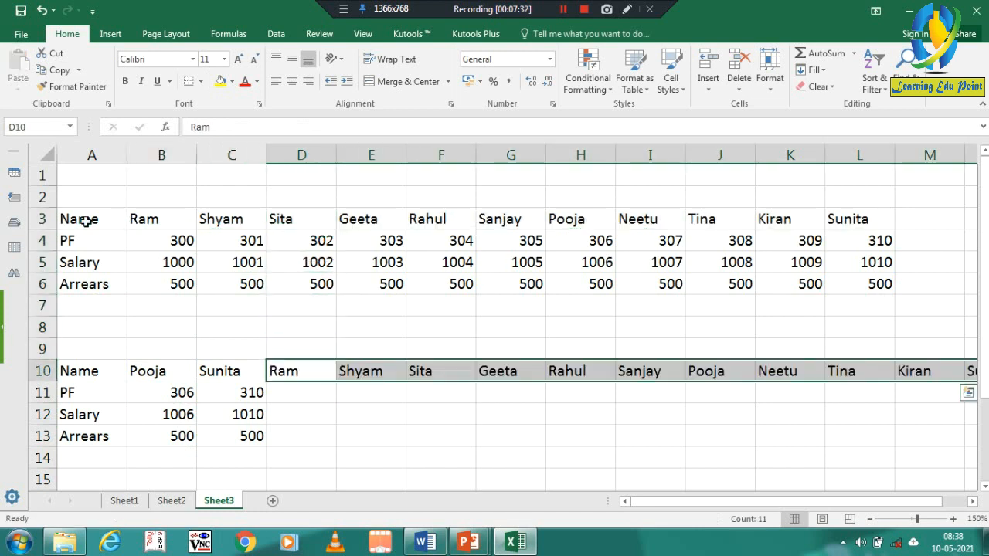
- Copy the PF formula from B11 across row 11 under the newly added names, starting at D11
key("Right")
key("Right")
key("Right")
key("Left")
key("Left")
key("Left")
key("Left")
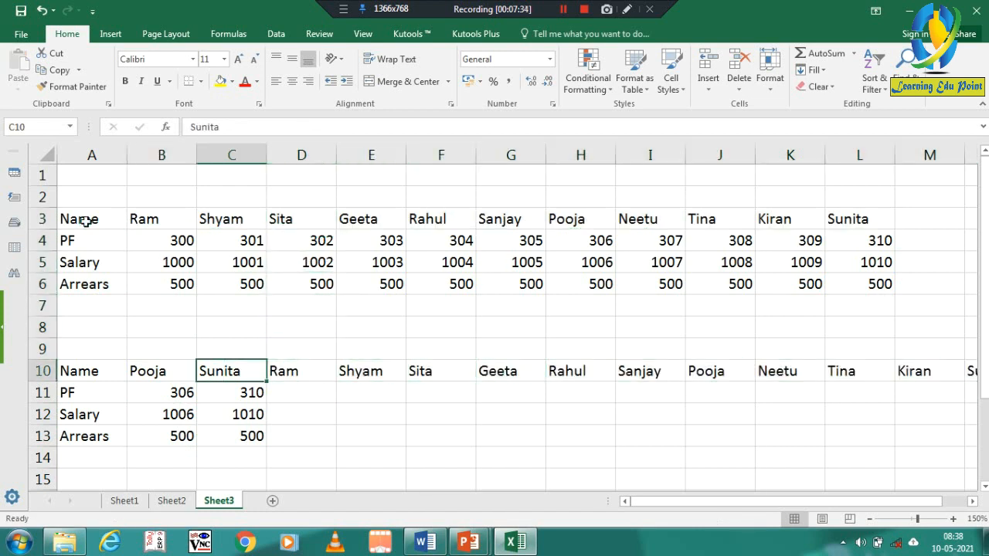
key("Down")
key("Left")
key("ctrl+c")
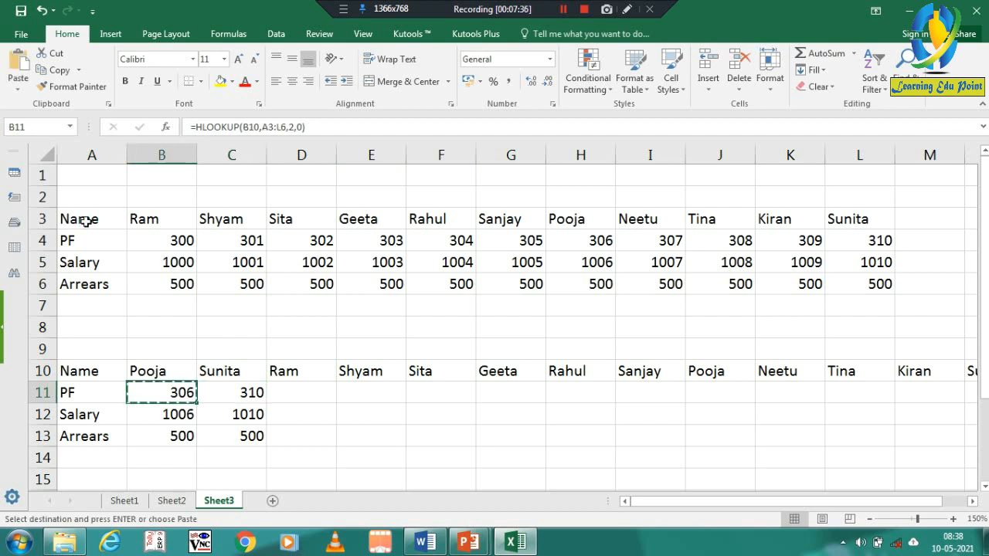
key("Right")
key("Right")
key("shift+Right")
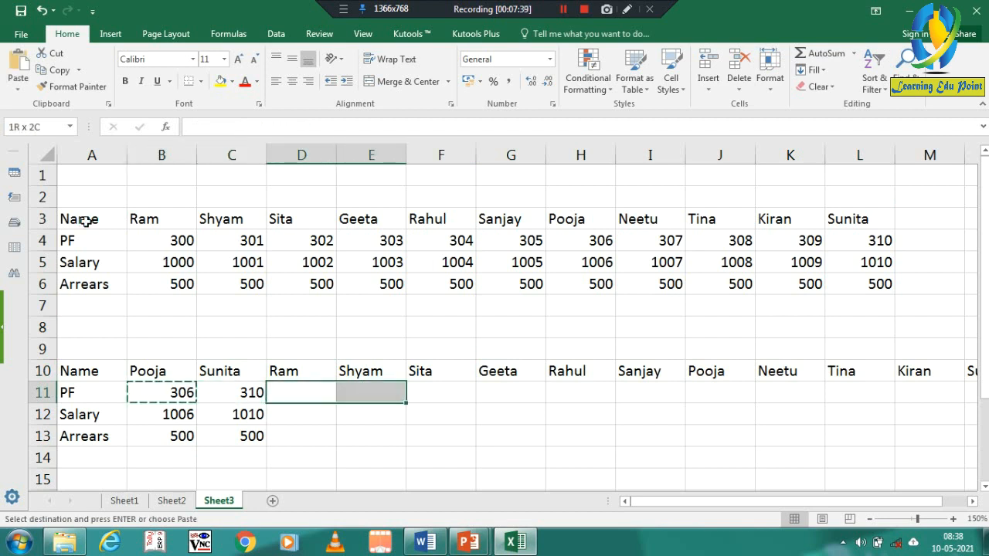
key("shift+Right")
key("shift+Right")
key("shift+Right")
key("shift+Right")
key("shift+Right")
key("shift+Right")
key("shift+Right")
key("shift+Right")
key("shift+Right")
key("shift+Right")
key("shift+Right")
key("shift+Left")
key("shift+Left")
key("shift+Left")
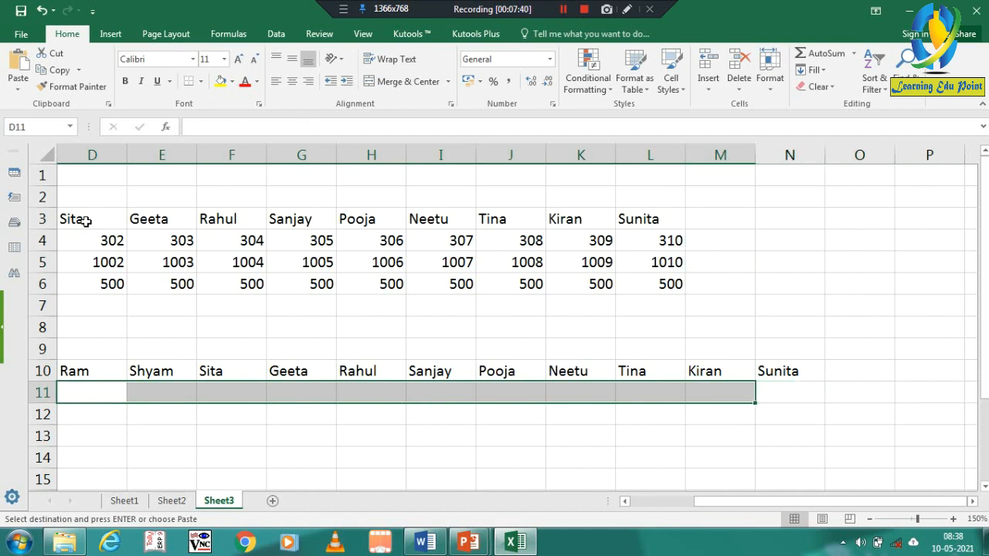
key("Return")
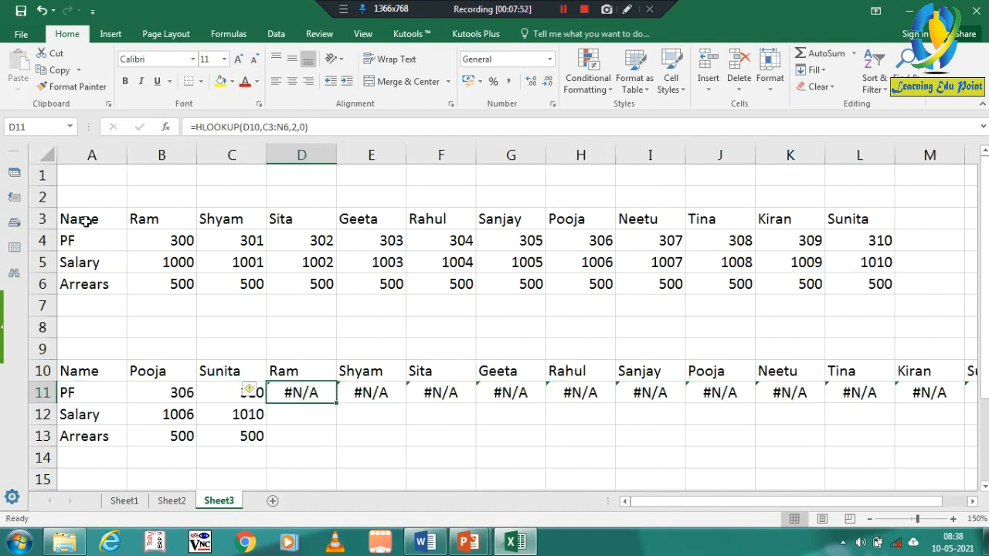
- Examine the copied PF formulas in D11, E11 and F11 and compare their table arrays with the original in B11
key("F2")
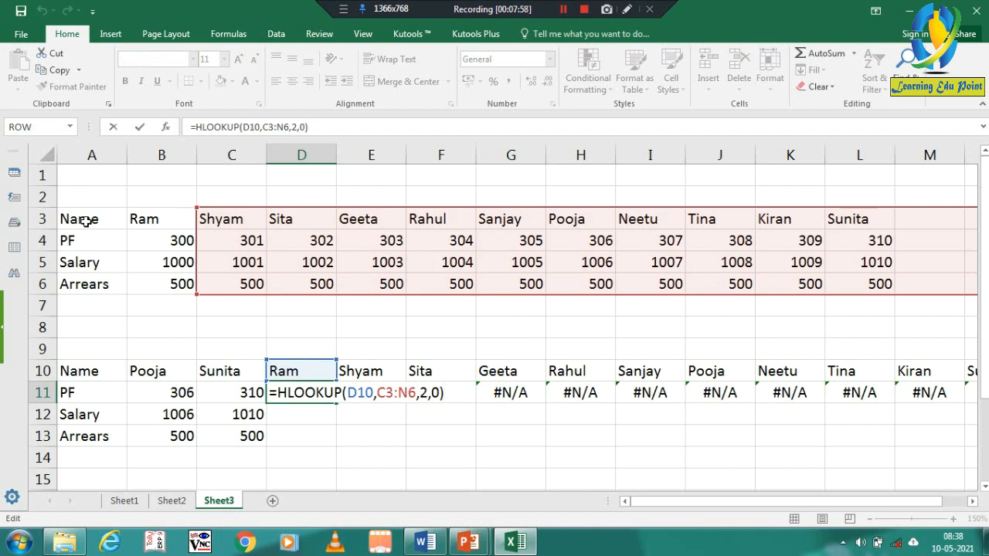
key("Tab")
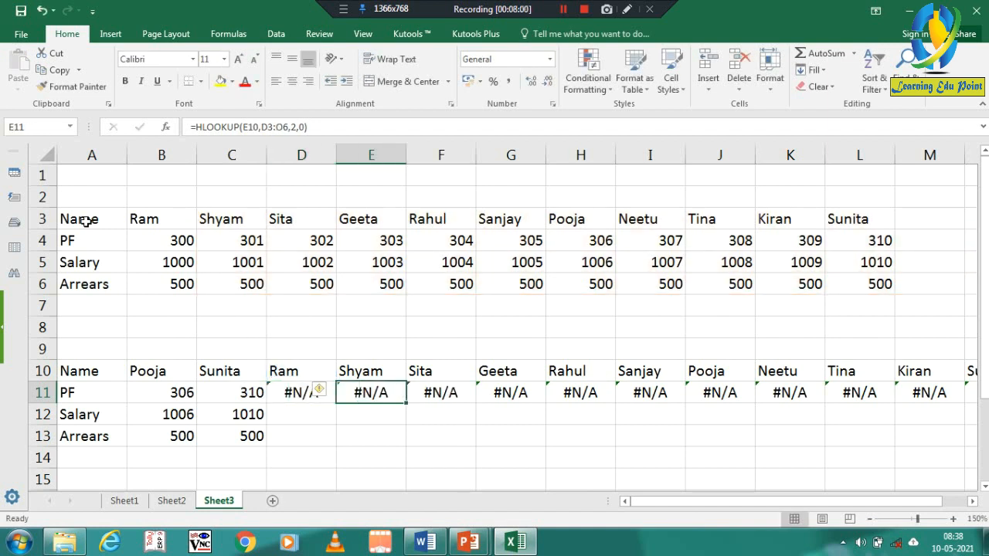
key("F2")
key("Escape")
key("Tab")
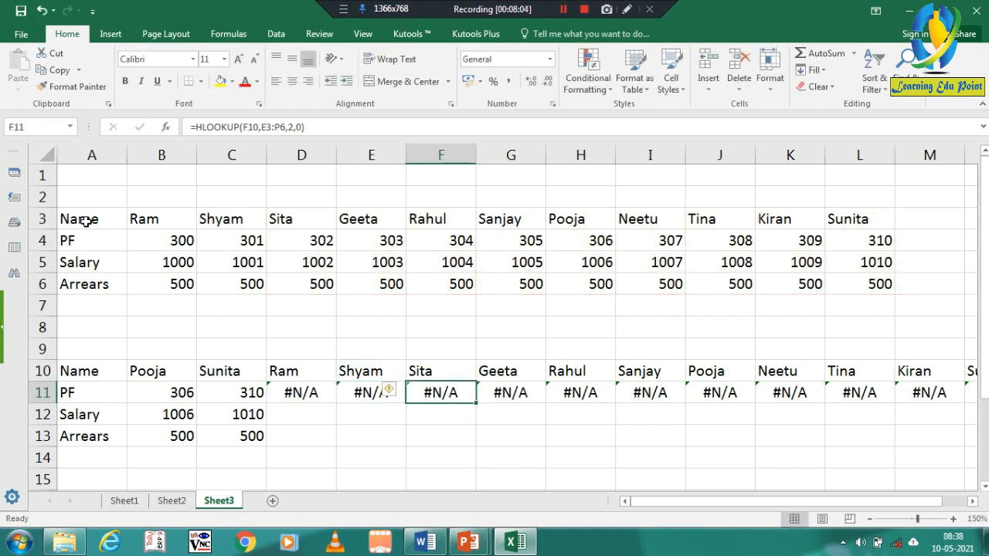
key("Left")
key("Left")
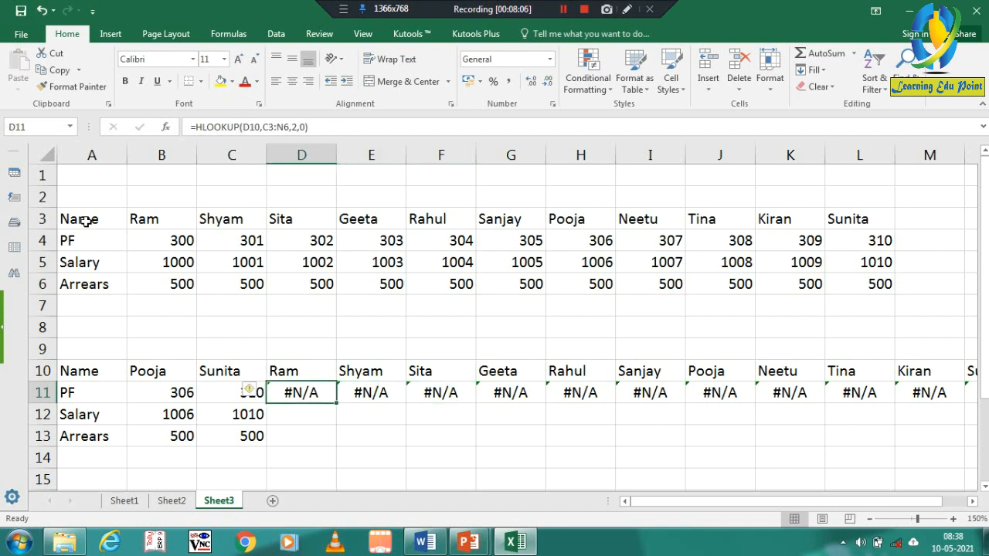
key("Right")
key("Right")
key("Right")
key("Left")
key("Left")
key("Left")
key("Left")
key("Left")
key("Left")
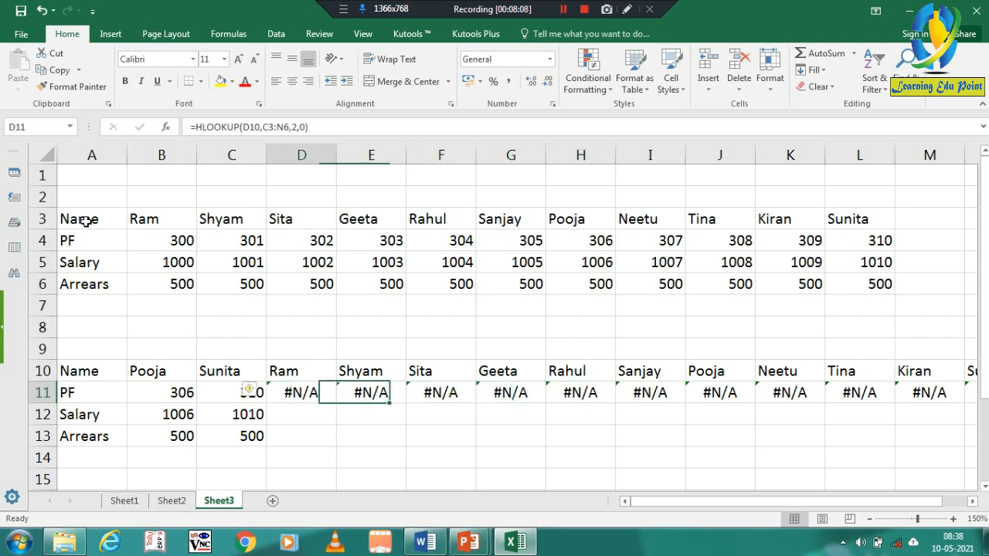
key("Right")
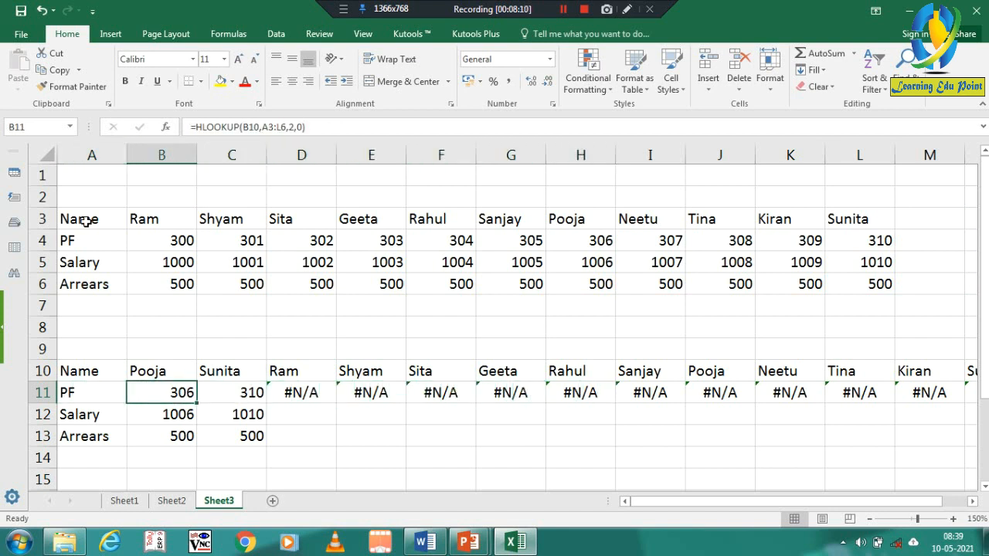
- Lock the table array in the PF formula in B11 as $A$3:$L$6
double_click(154, 392)
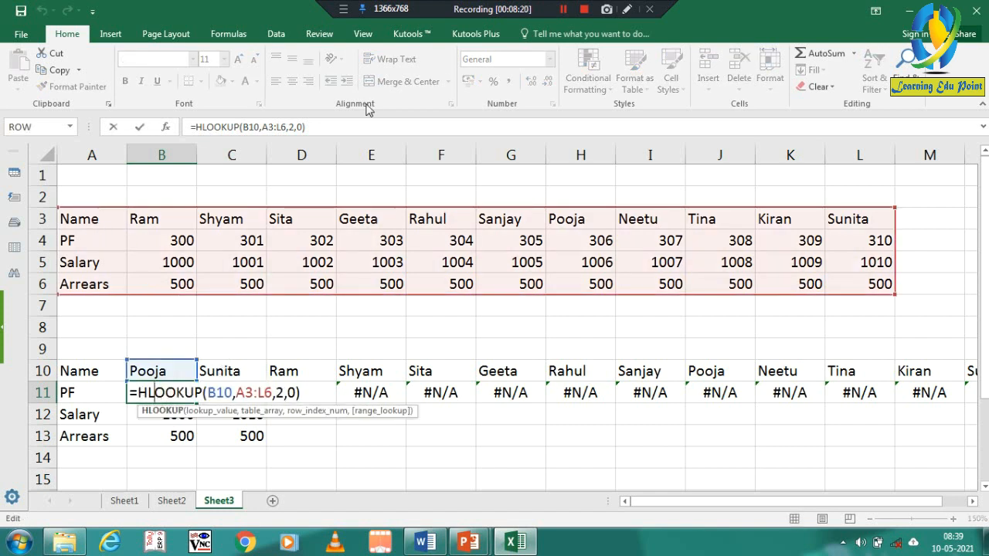
left_click(264, 126)
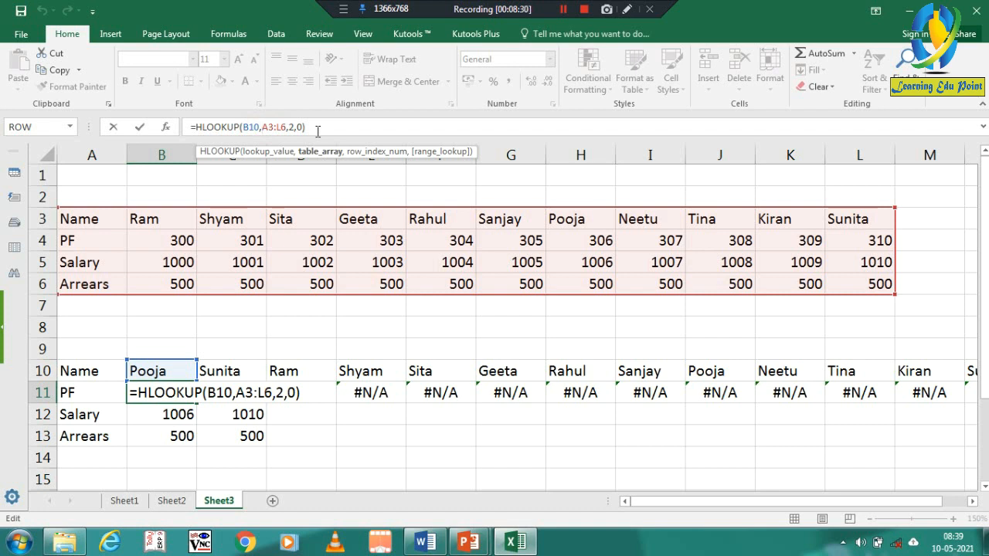
type("$A")
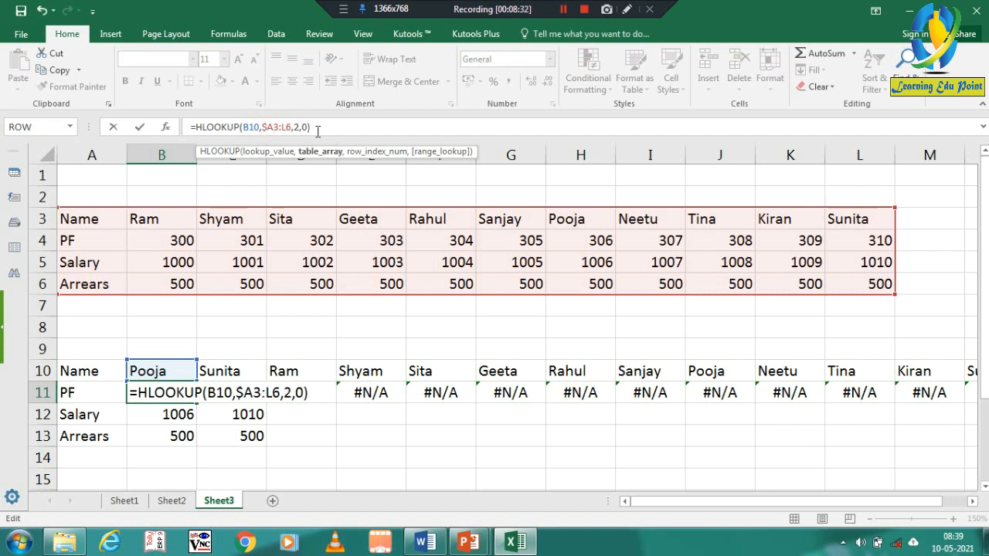
type("$3:")
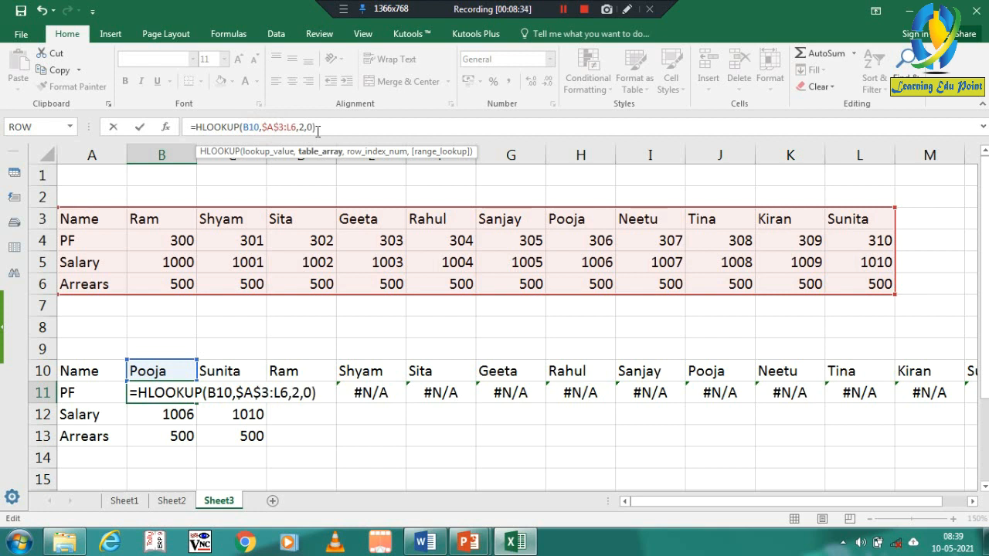
type("$L$")
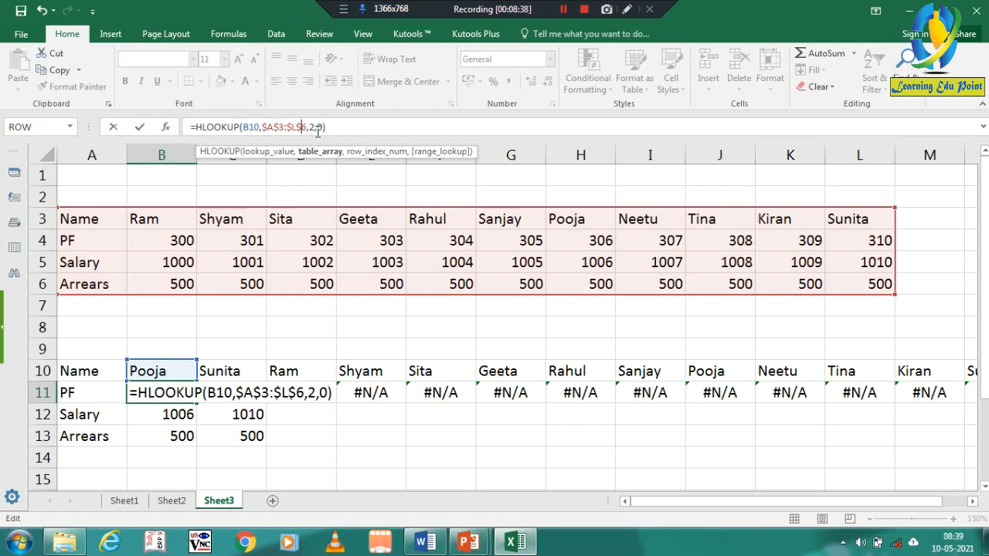
key("Return")
key("Up")
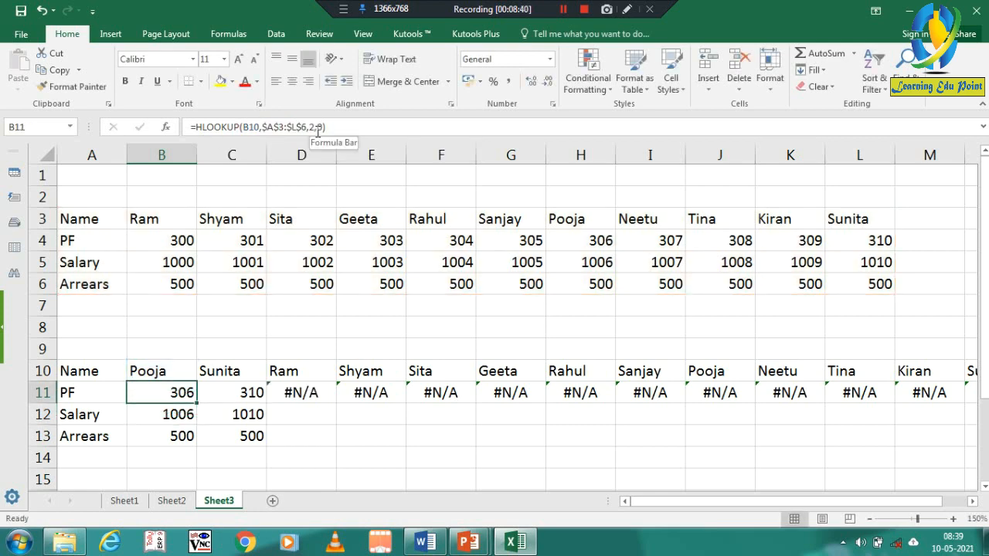
- Copy the PF formula from B11 across row 11 through N11
key("ctrl+c")
key("ctrl+shift+Right")
key("Return")
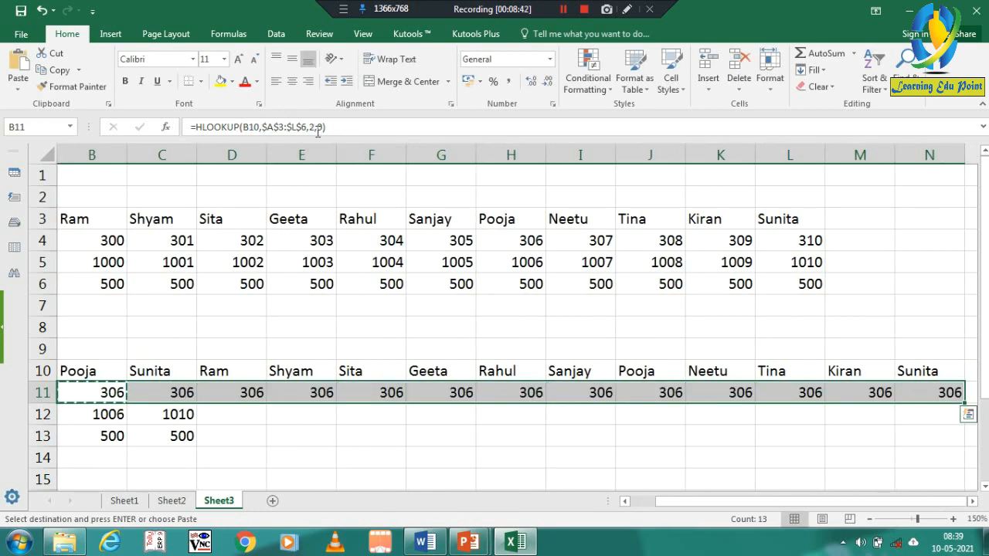
key("Down")
key("Up")
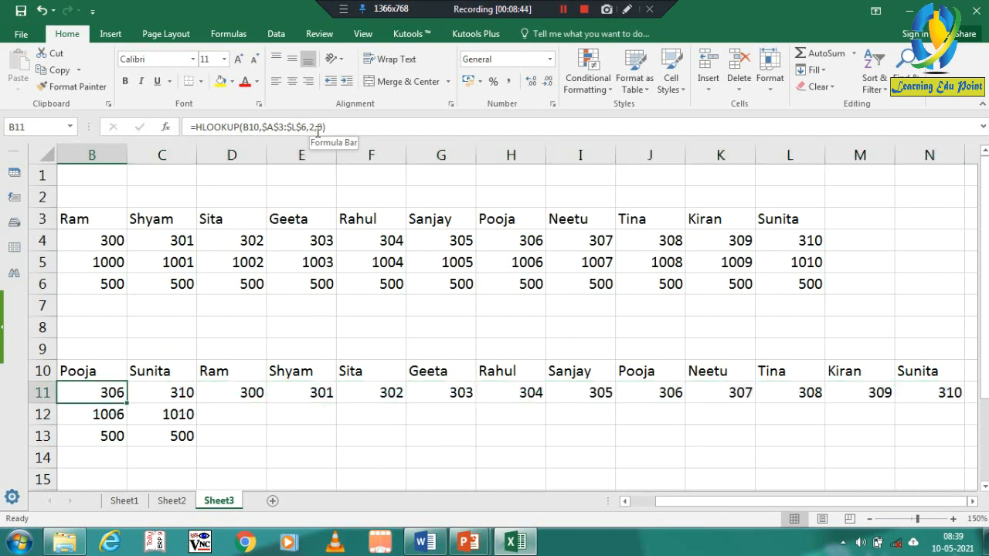
- Lock the table array in the Salary formula in B12 as $A$3:$L$6
key("Down")
key("Down")
key("Down")
key("Up")
key("Up")
key("Up")
key("Down")
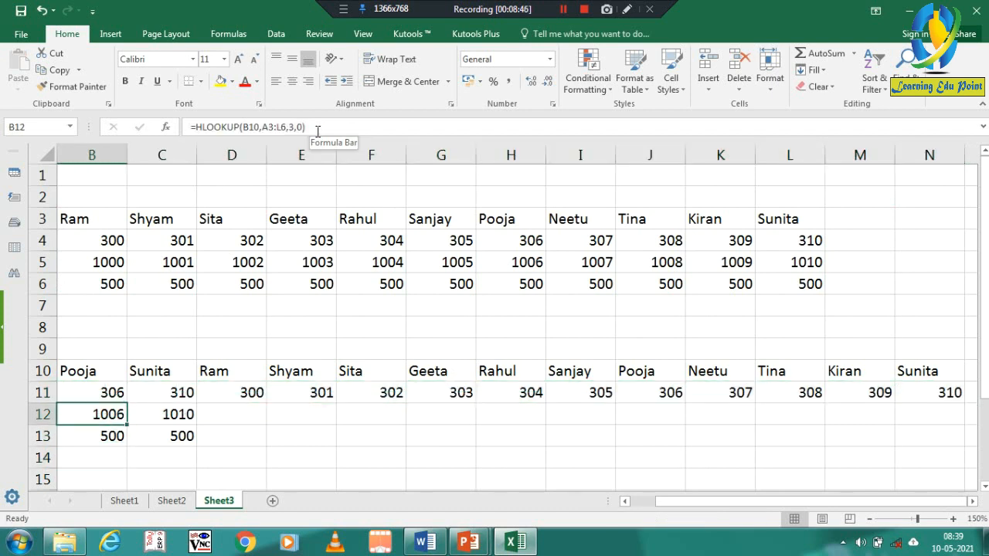
key("Up")
key("Down")
left_click(264, 127)
type("$")
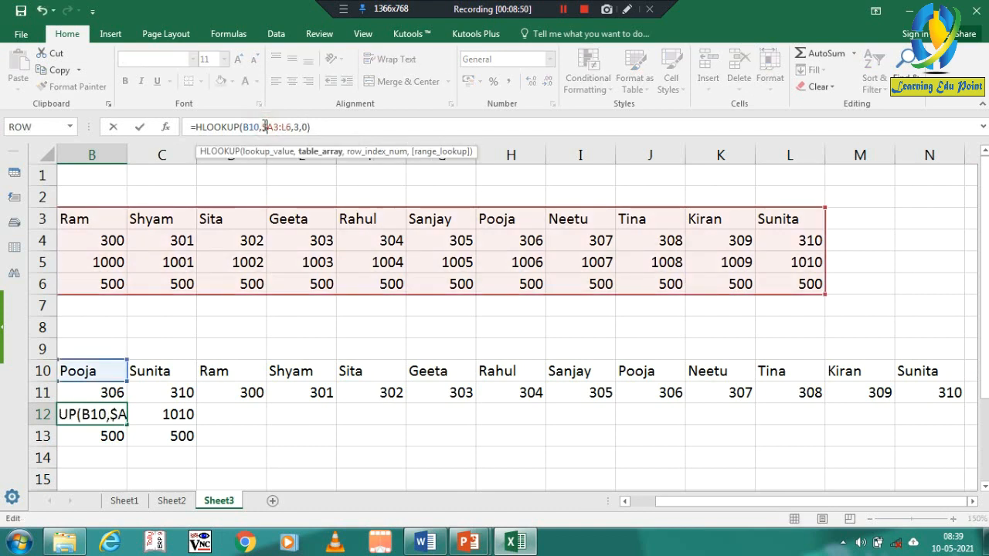
key("Right")
type("$")
key("Right")
key("Right")
type("$")
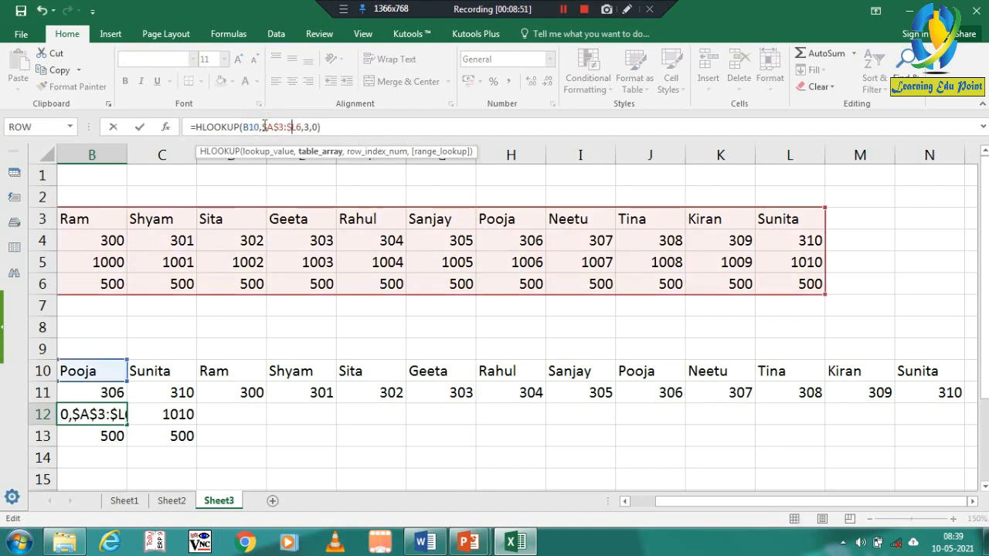
key("Right")
type("$")
key("Return")
- Copy the Salary formula from B12 across row 12 through N12
key("ctrl+c")
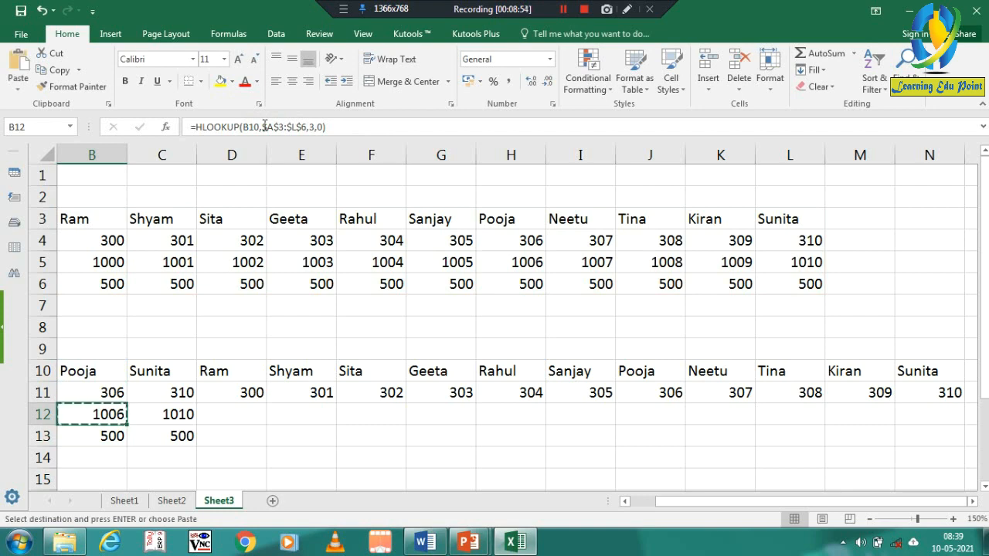
key("shift+Right")
key("shift+Right")
key("shift+Right")
key("shift+Right")
key("shift+Right")
key("shift+Right")
key("shift+Right")
key("shift+Right")
key("shift+Right")
key("shift+Right")
key("shift+Right")
key("shift+Right")
key("shift+Right")
key("shift+Right")
key("shift+Right")
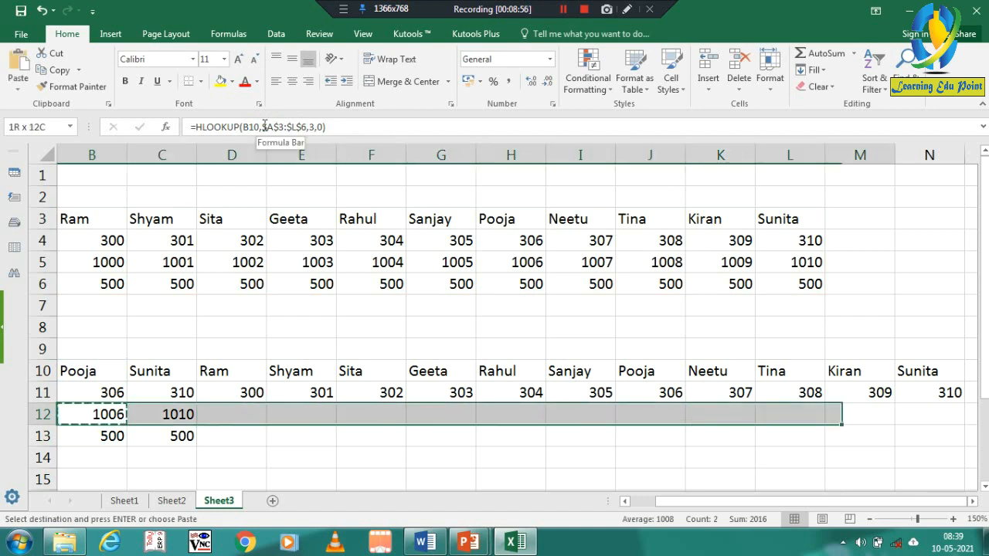
key("shift+Left")
key("shift+Left")
key("shift+Left")
key("Return")
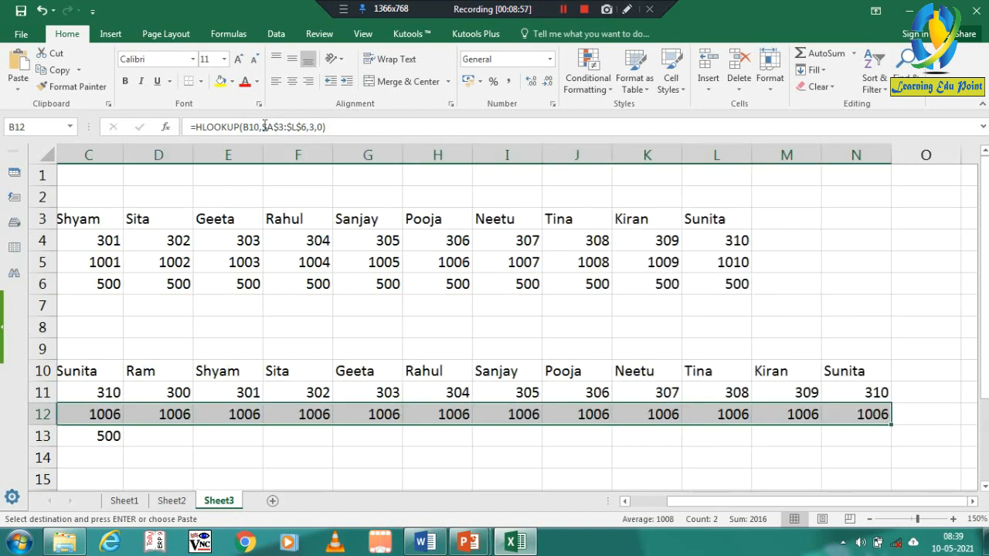
- Lock the table array in the Arrears formula in B13 as $A$3:$L$6
key("Home")
key("Down")
key("Right")
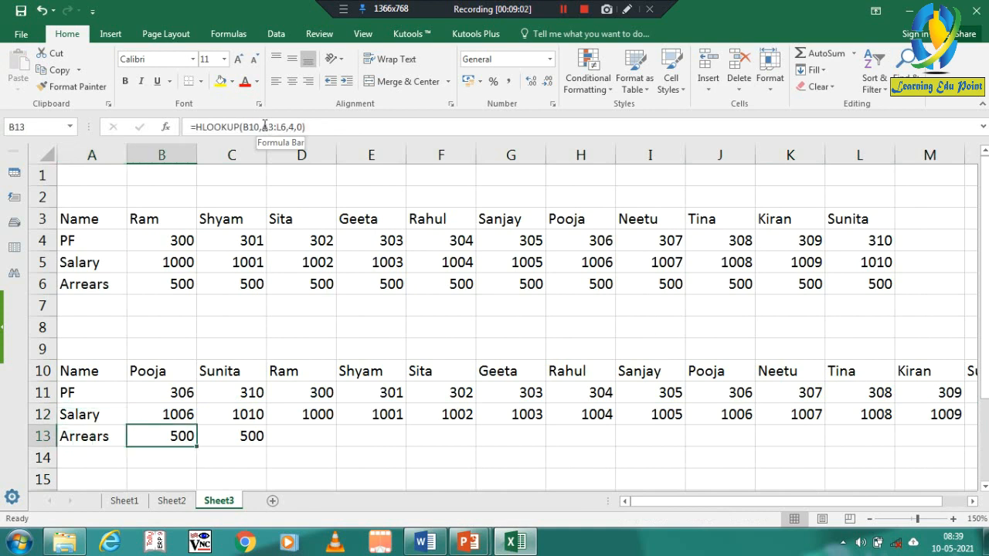
left_click(269, 126)
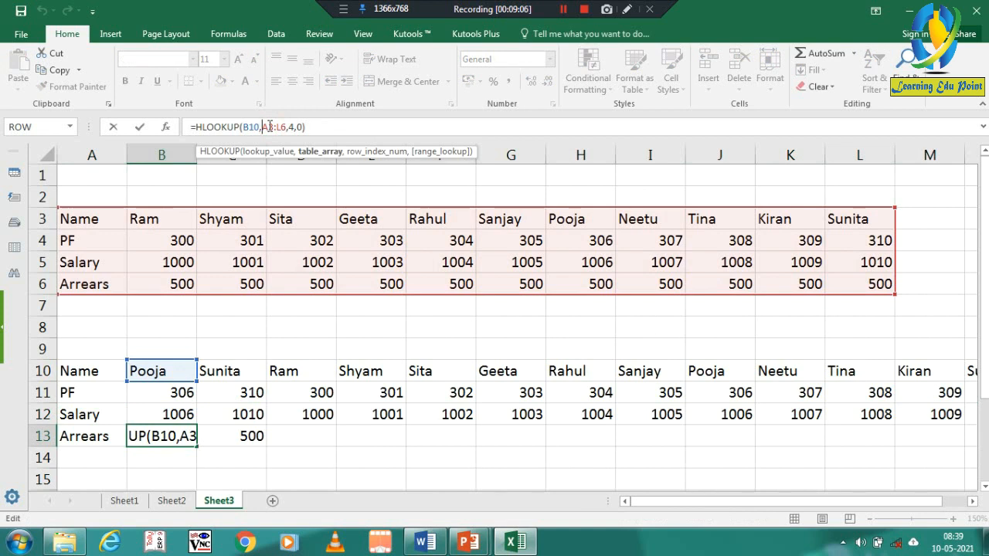
type("$")
key("Right")
type("$A")
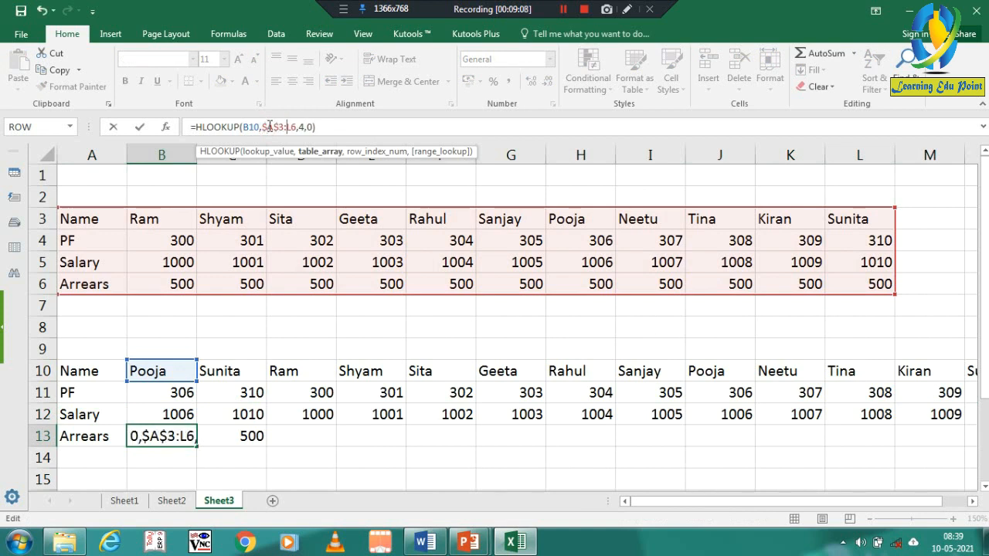
type("$")
key("Right")
type("$")
key("Return")
key("Up")
- Copy the Arrears formula from B13 into C13:N13
key("ctrl+c")
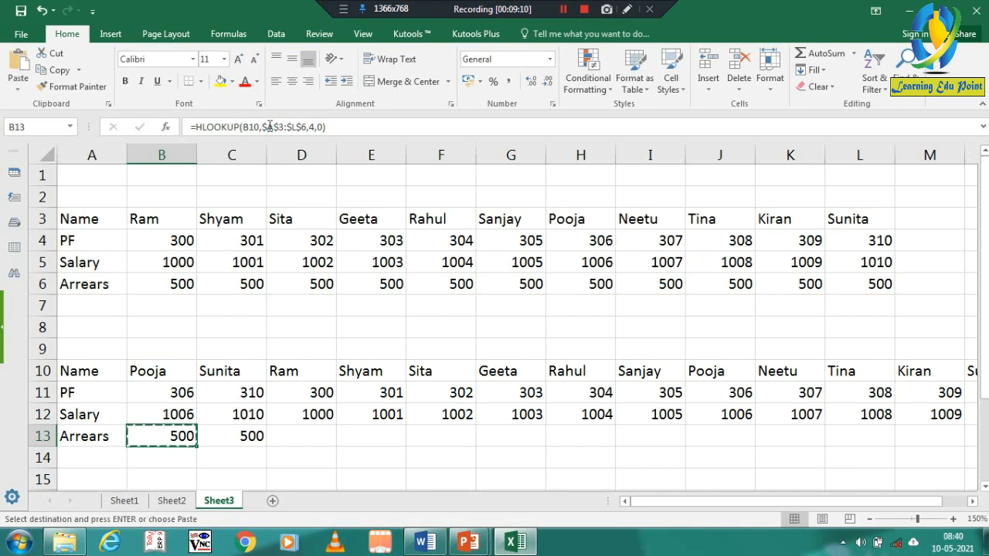
key("ctrl+c")
key("Right")
key("Up")
key("ctrl+Right")
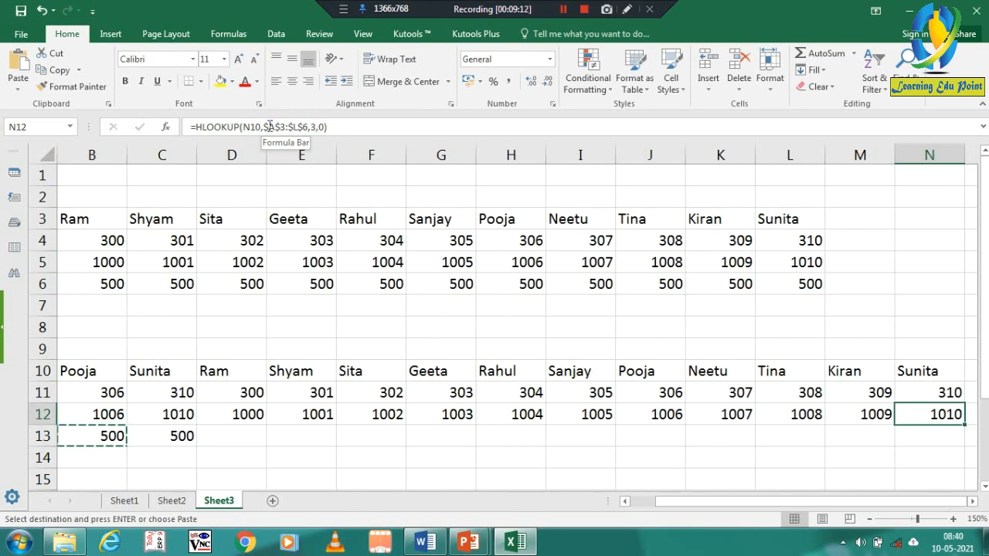
key("Down")
key("ctrl+shift+Left")
key("Return")
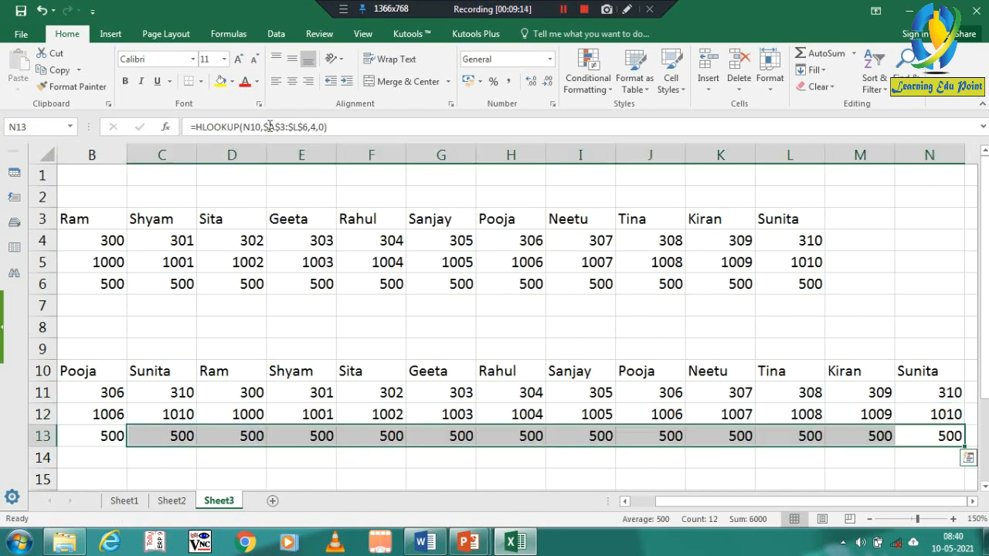
- Insert a blank row above the Salary row of the source table, at row 5
key("ctrl+Left")
key("Up")
key("Up")
key("Up")
key("Up")
key("Up")
key("Up")
key("Up")
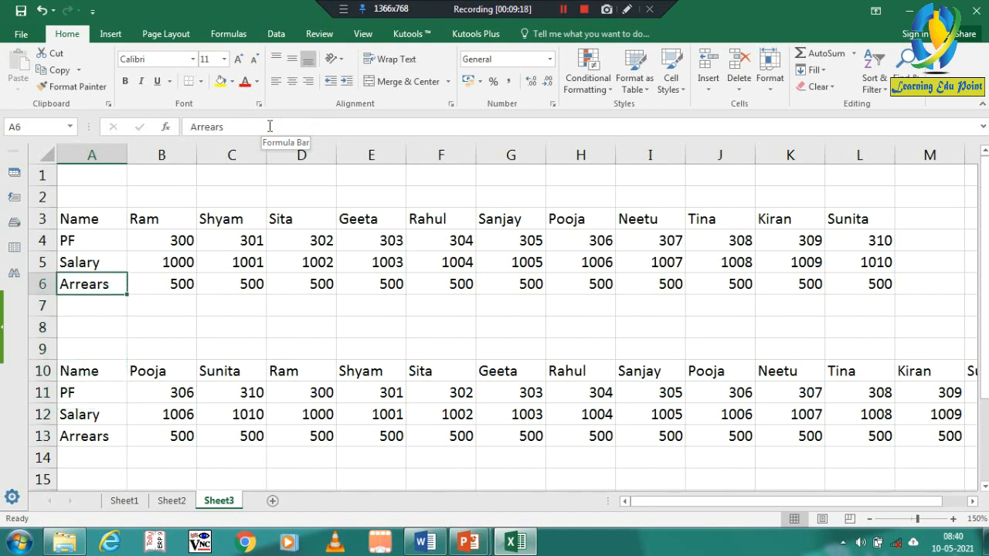
key("Up")
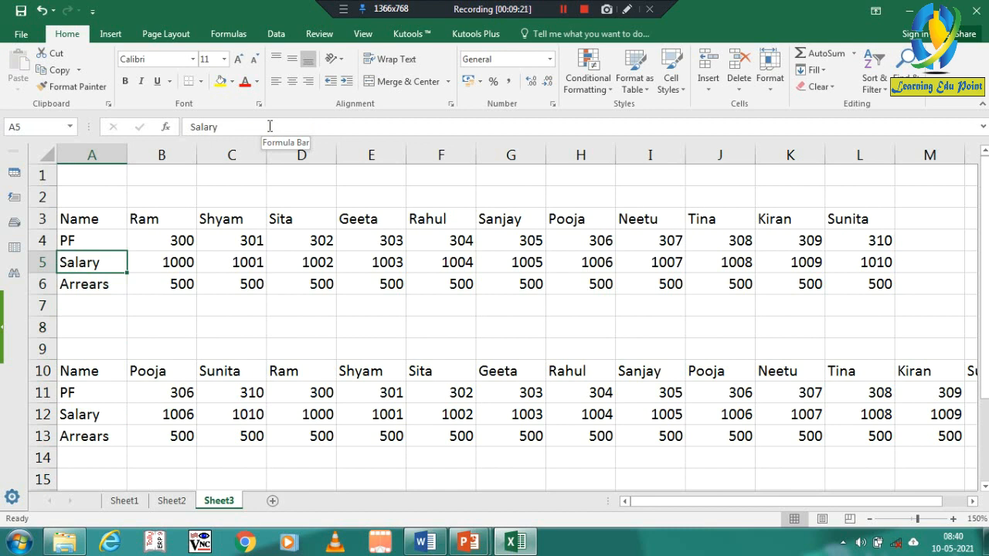
key("shift+space")
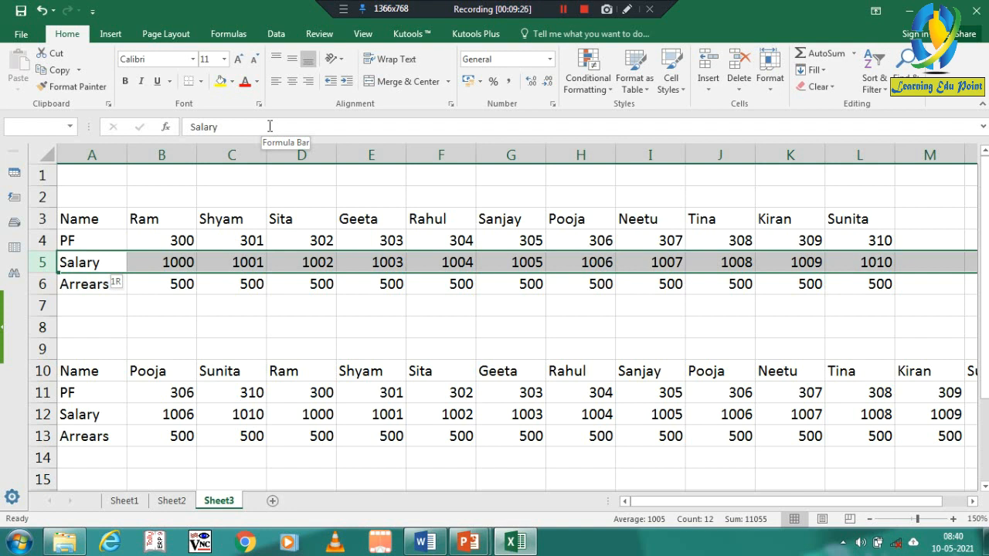
key("ctrl+plus")
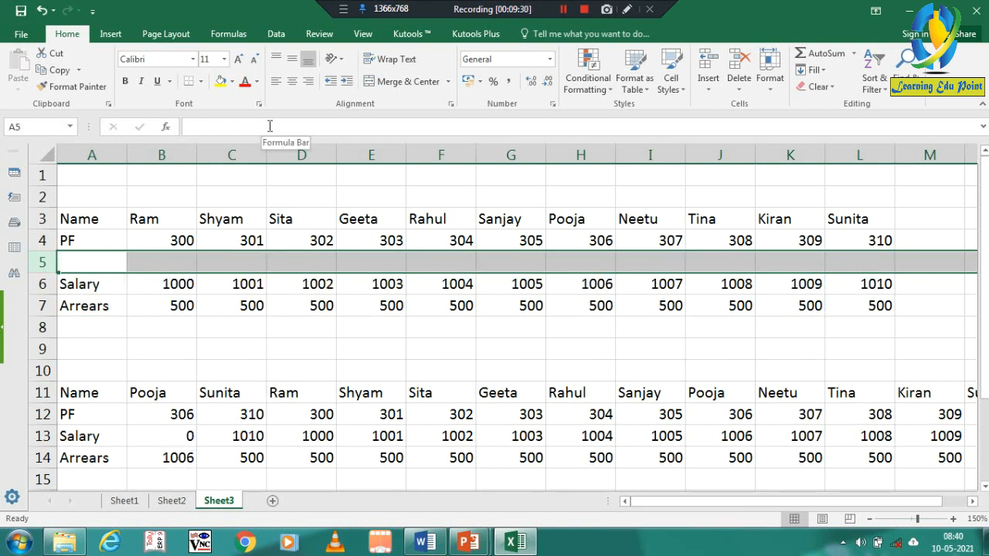
- Label the new row TDS in A5 and enter 100 for the first employee in B5
key("Down")
key("Up")
type("TDS")
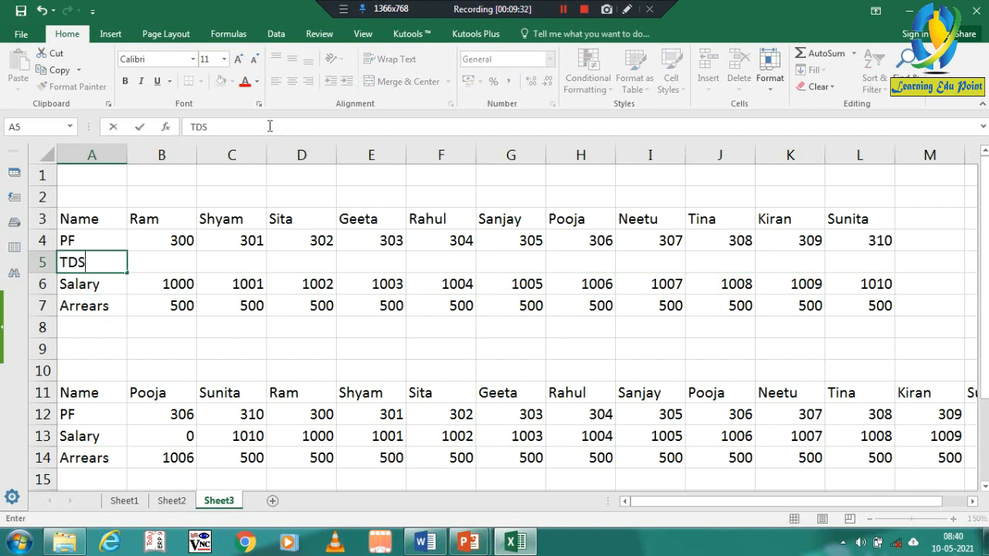
key("Return")
key("Right")
key("Up")
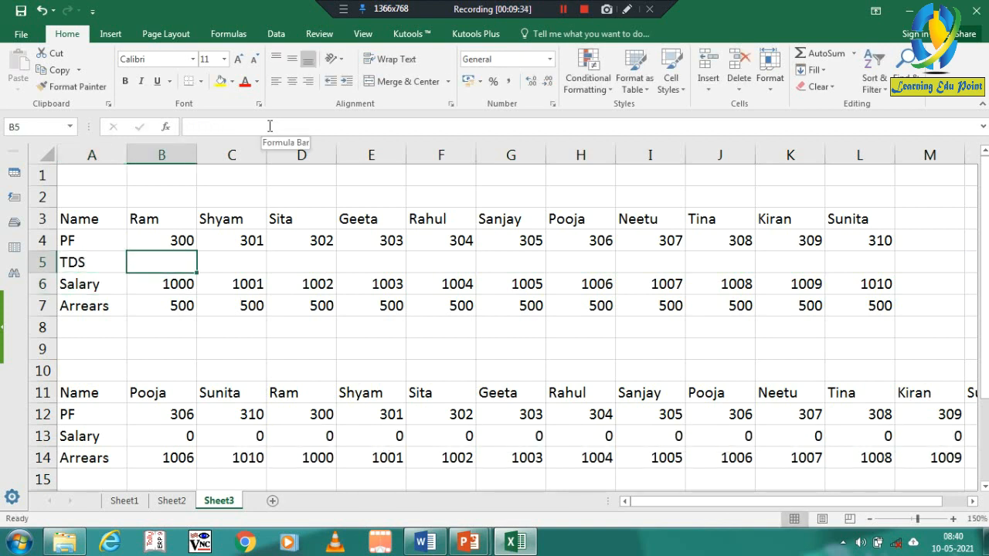
type("100")
key("Left")
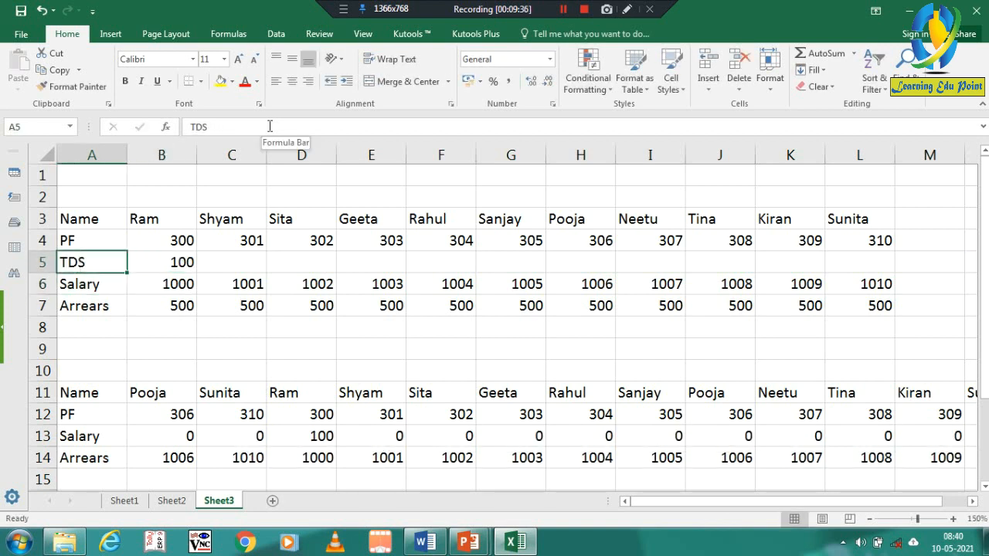
- Copy the TDS value from B5 to the remaining employees in C5:L5
key("Right")
key("ctrl+c")
key("Up")
key("ctrl+Right")
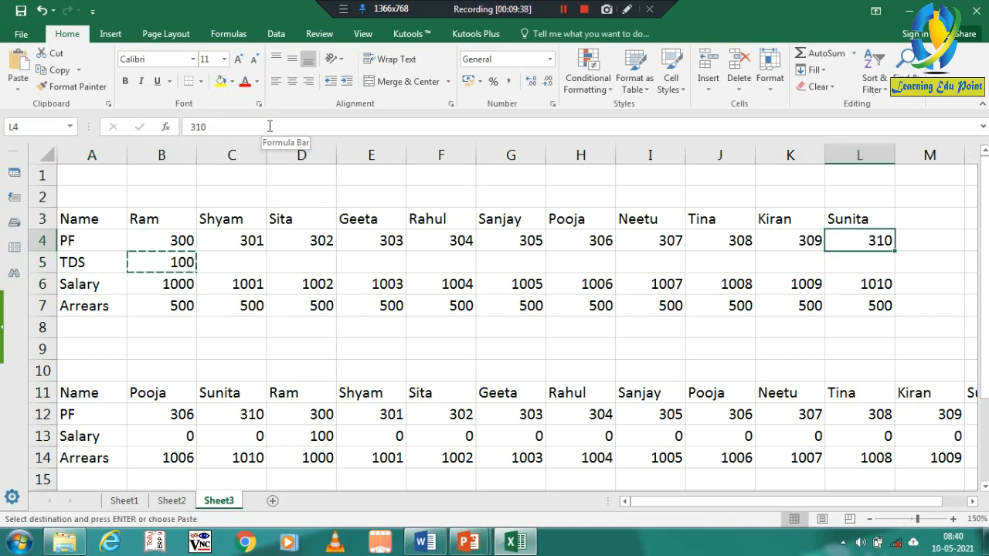
key("Down")
key("ctrl+shift+Left")
key("Return")
key("Down")
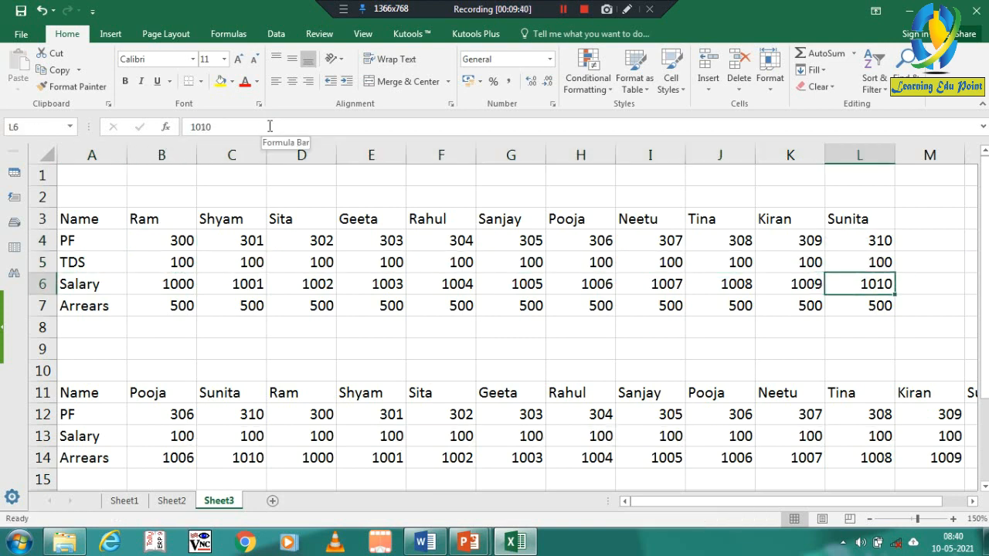
- Examine the Salary formulas in row 13, checking their row index number against the source table with the inserted TDS row
key("ctrl+Left")
key("Right")
key("Down")
key("Down")
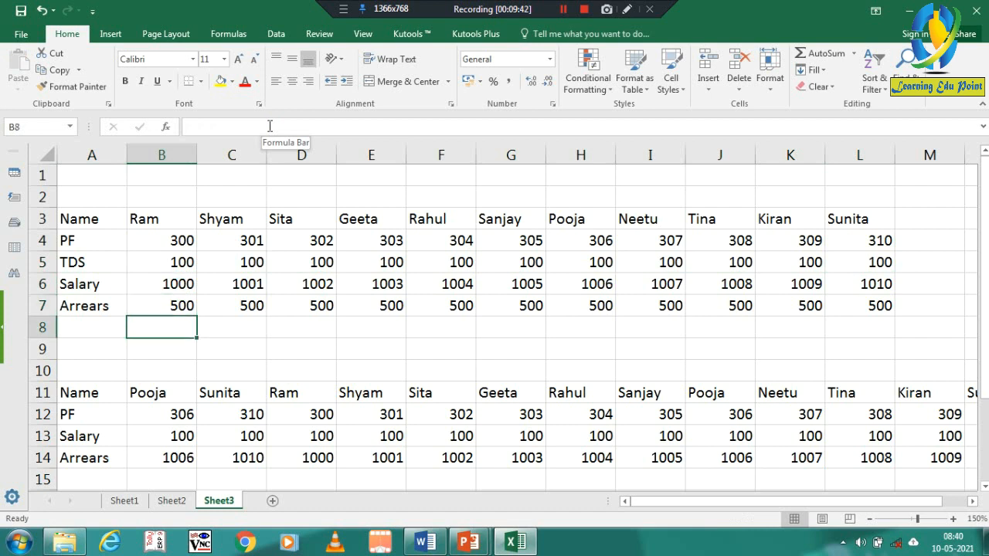
key("Down")
key("Down")
key("Down")
key("Down")
key("Down")
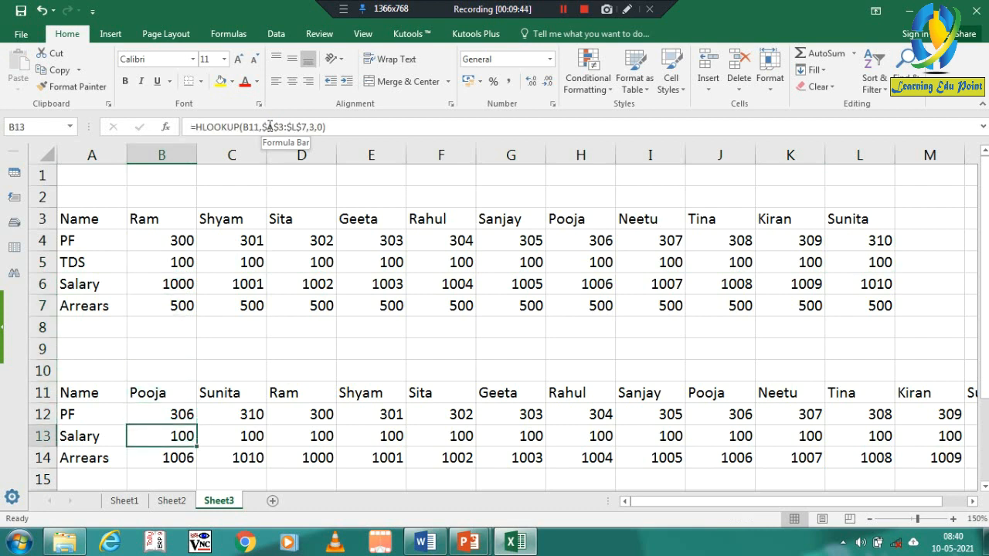
key("Right")
key("Left")
key("Right")
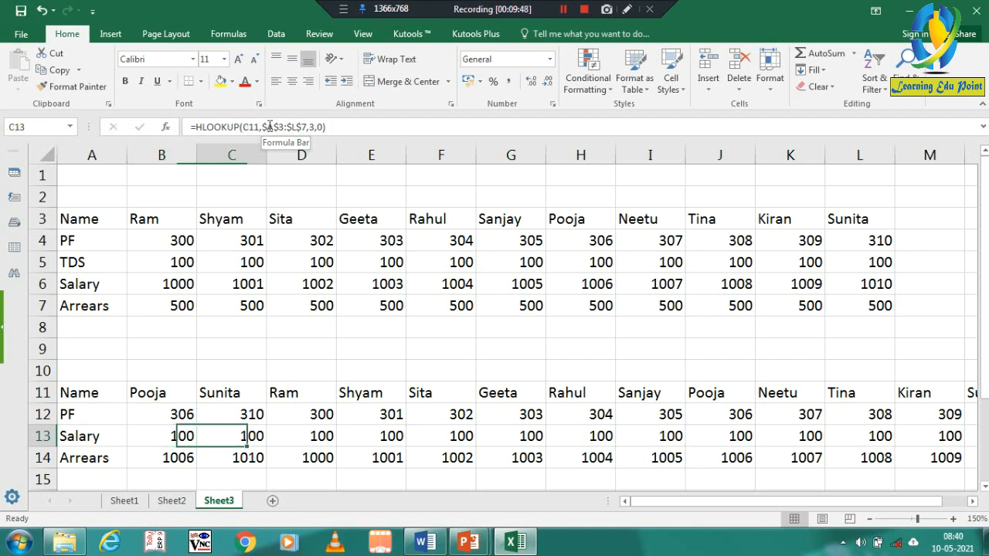
key("Right")
key("Left")
key("Left")
key("Left")
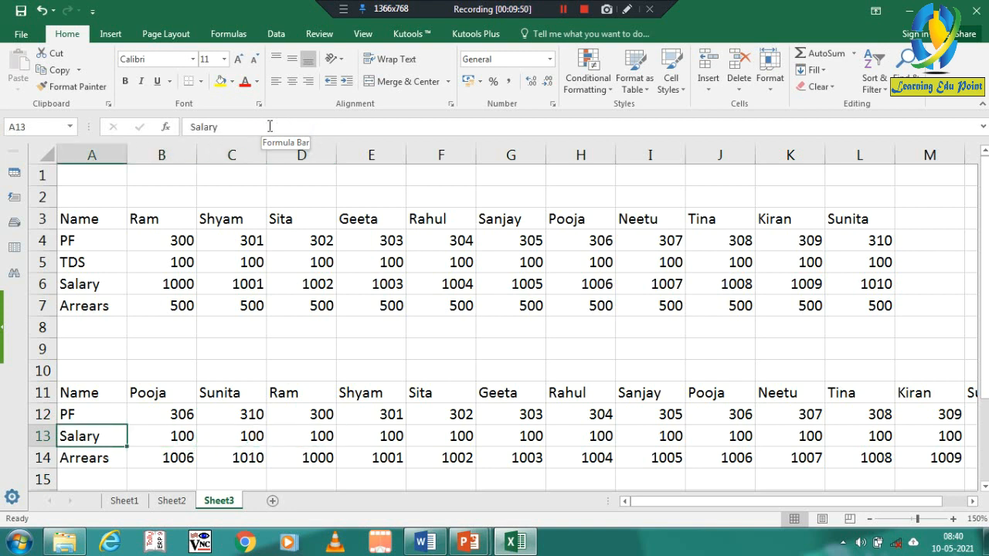
key("Right")
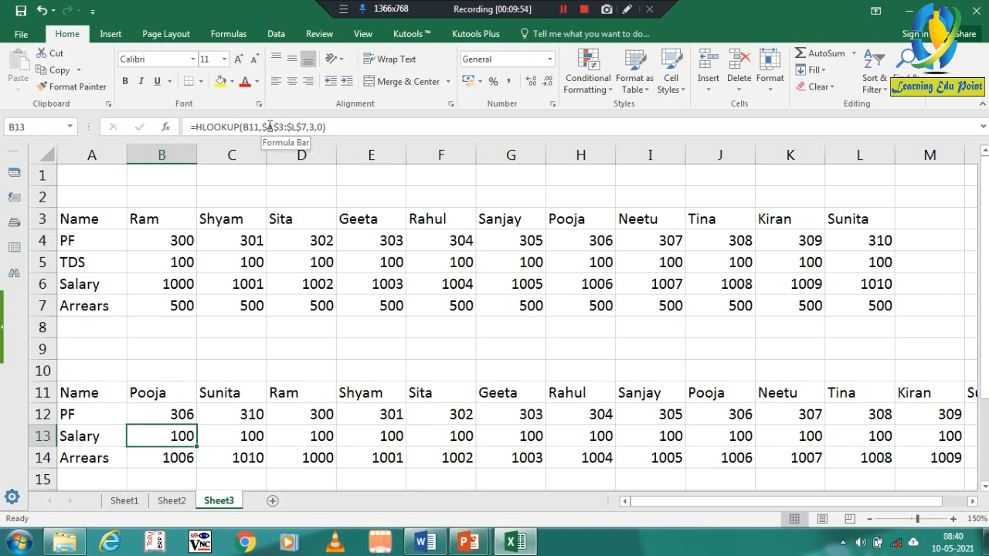
key("Right")
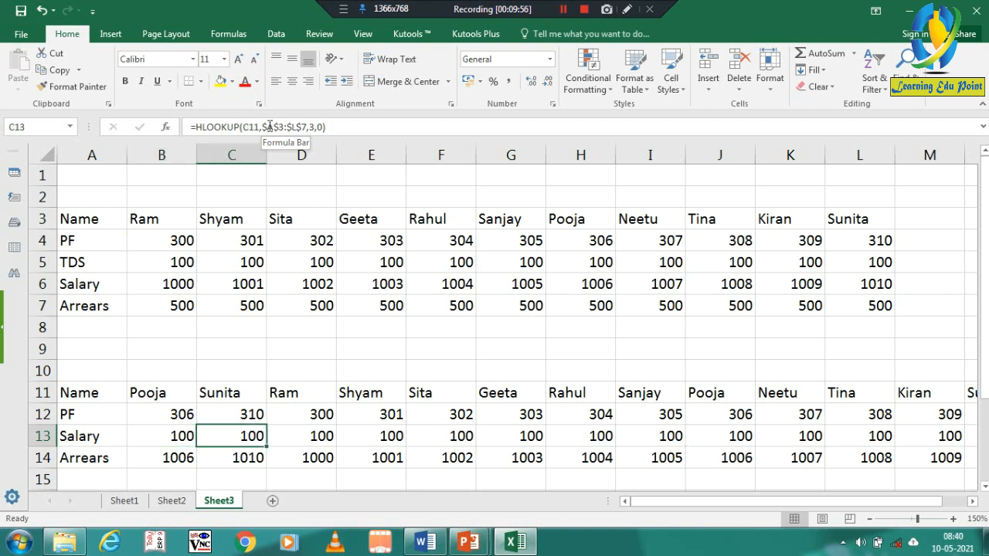
- Inspect the lookup cell, table array and row index referenced by the first employee's Salary formula in B13
key("Left")
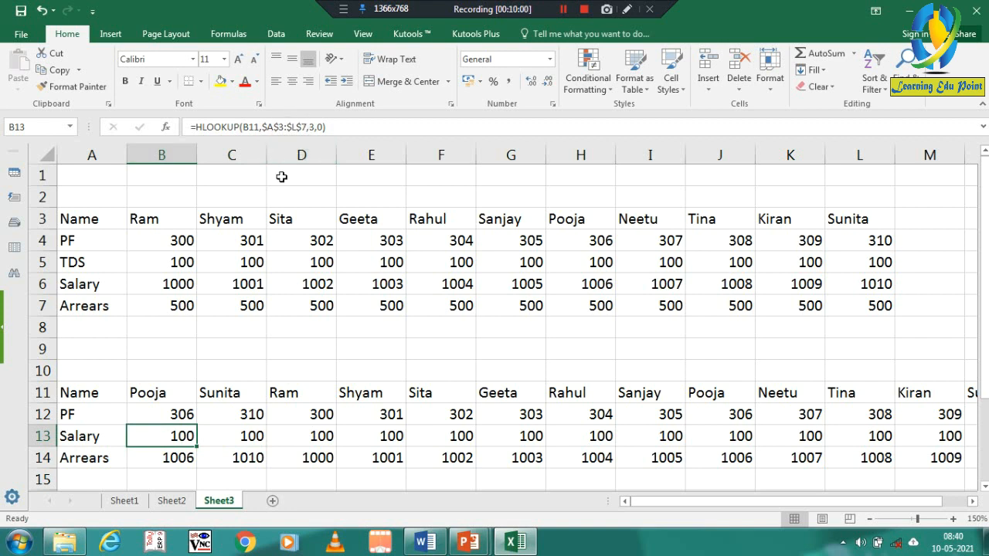
key("F2")
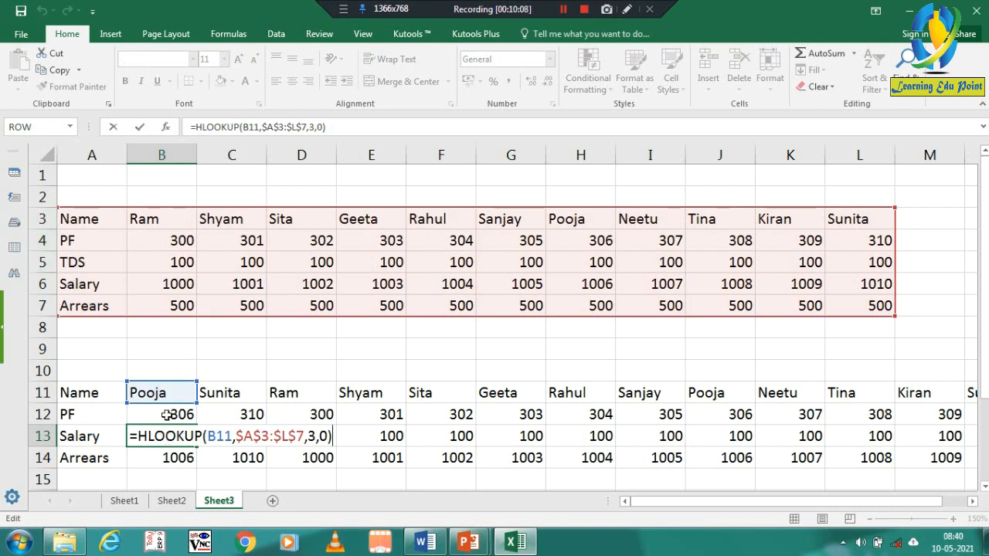
key("ctrl+Return")
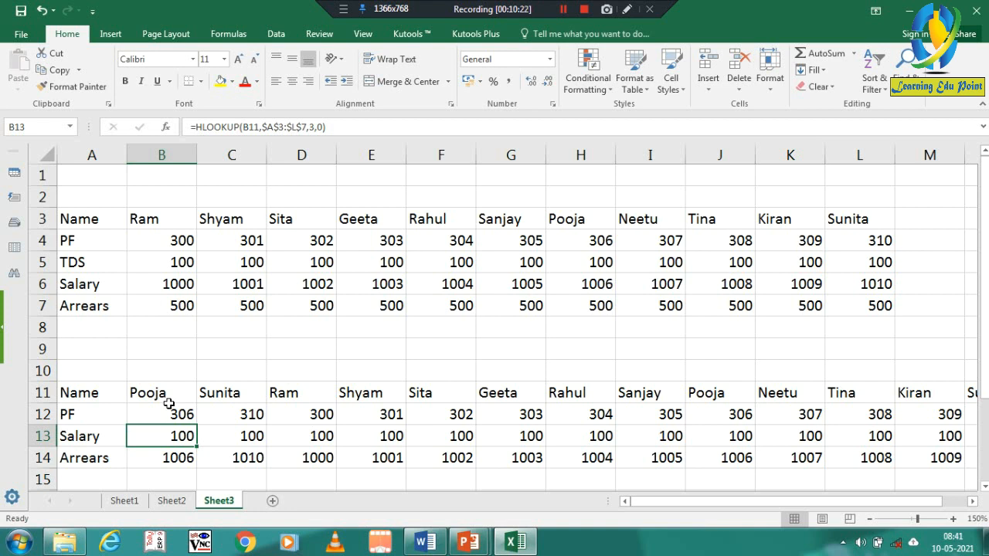
- Undo the copied TDS values, the TDS entries and the row inserted above Salary in the source table
key("ctrl+z")
key("ctrl+z")
key("ctrl+z")
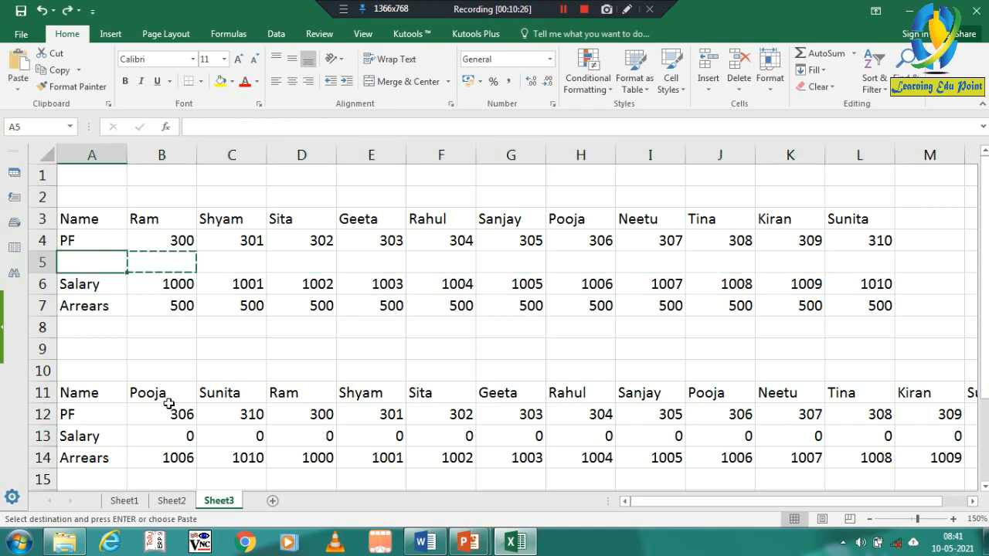
key("ctrl+z")
- Review the first employee's PF formula in B11 and Salary formula in B12 against the source Salary row
key("Down")
key("Down")
key("Down")
key("Down")
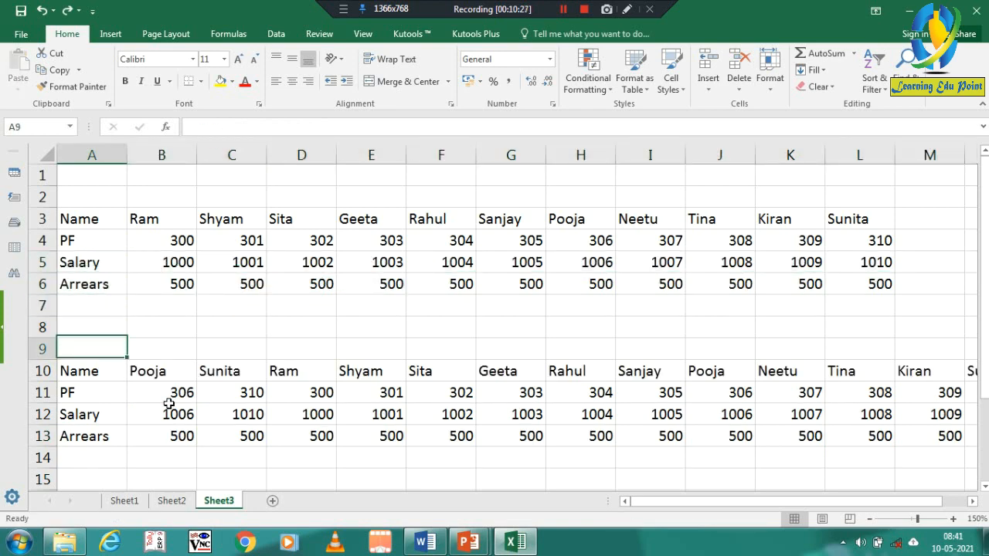
key("Down")
key("Right")
key("Down")
key("Down")
key("Up")
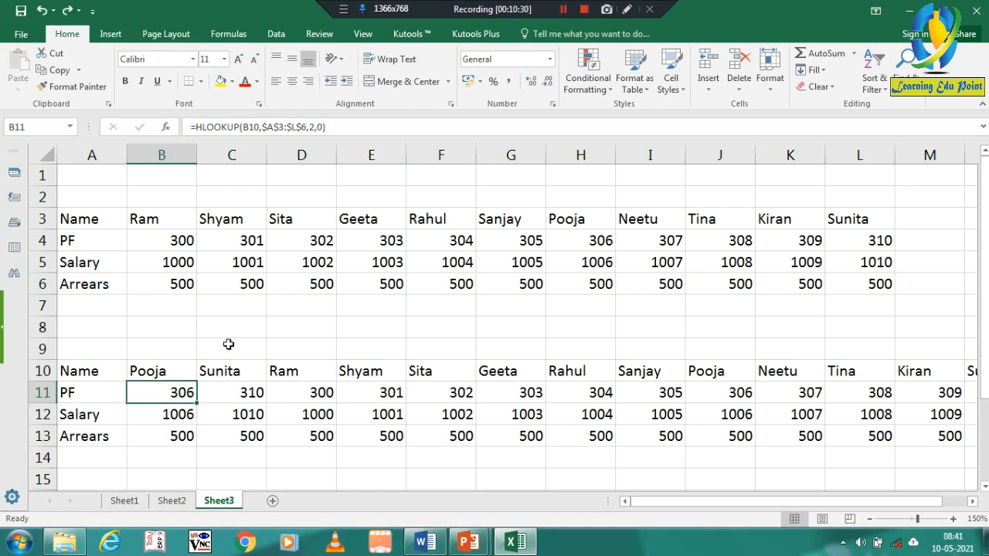
left_click(173, 264)
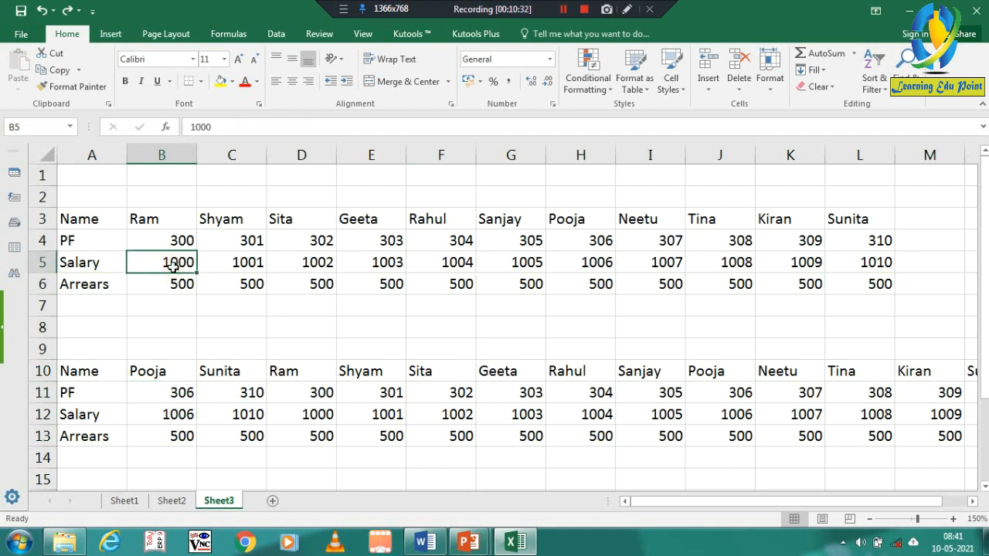
left_click(155, 421)
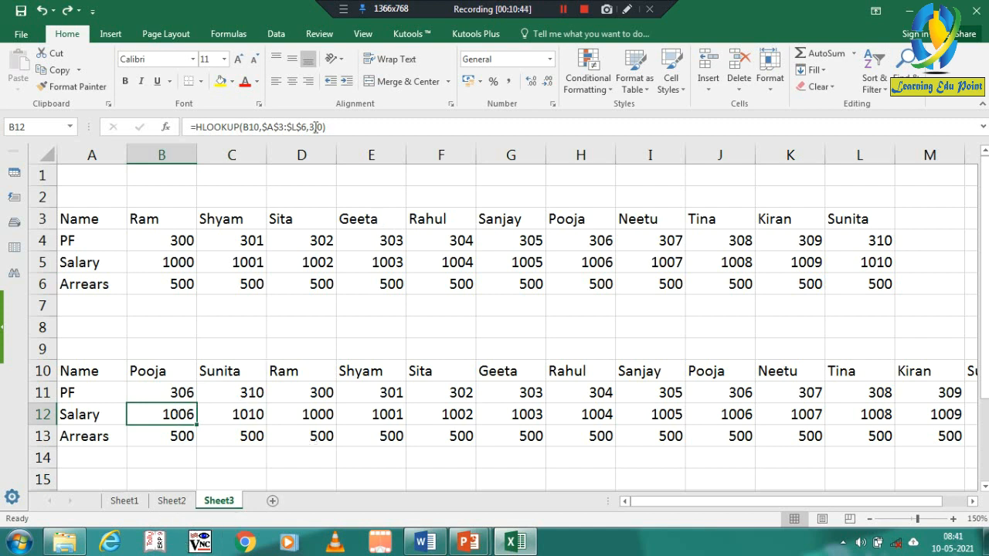
- Replace the row index number in the first employee's Salary HLOOKUP formula with ROW(B3), referencing the source Salary row
left_click(315, 127)
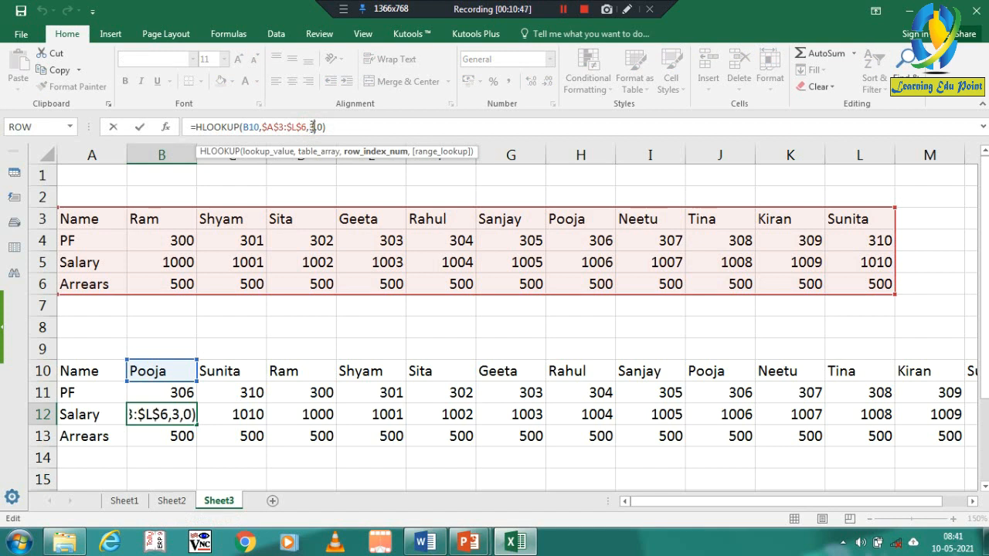
key("BackSpace")
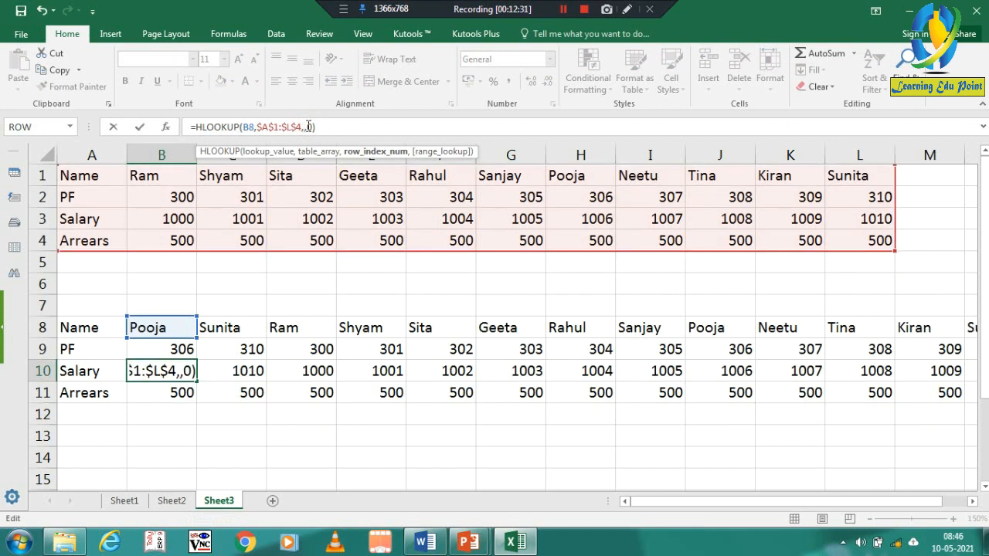
type("row")
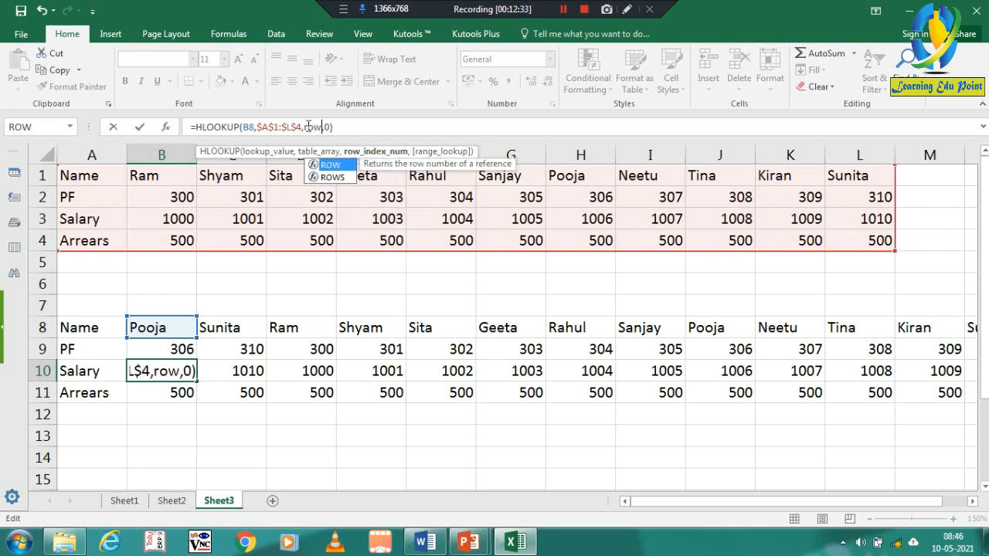
key("Tab")
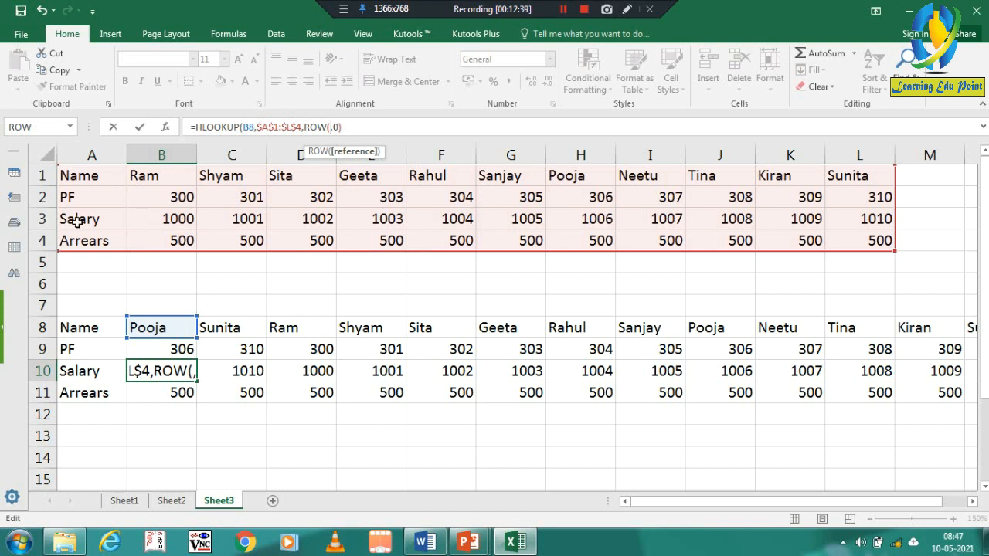
left_click(137, 218)
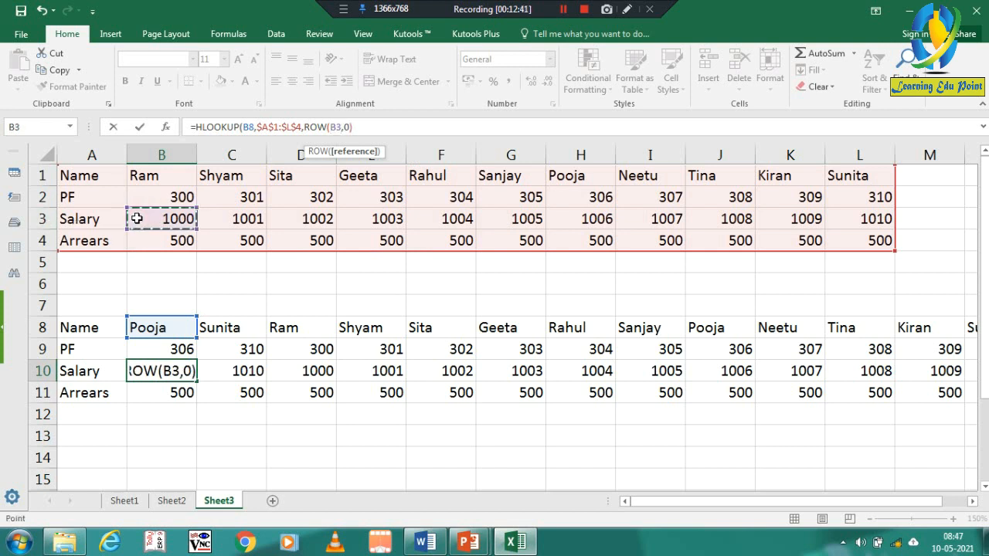
type(")")
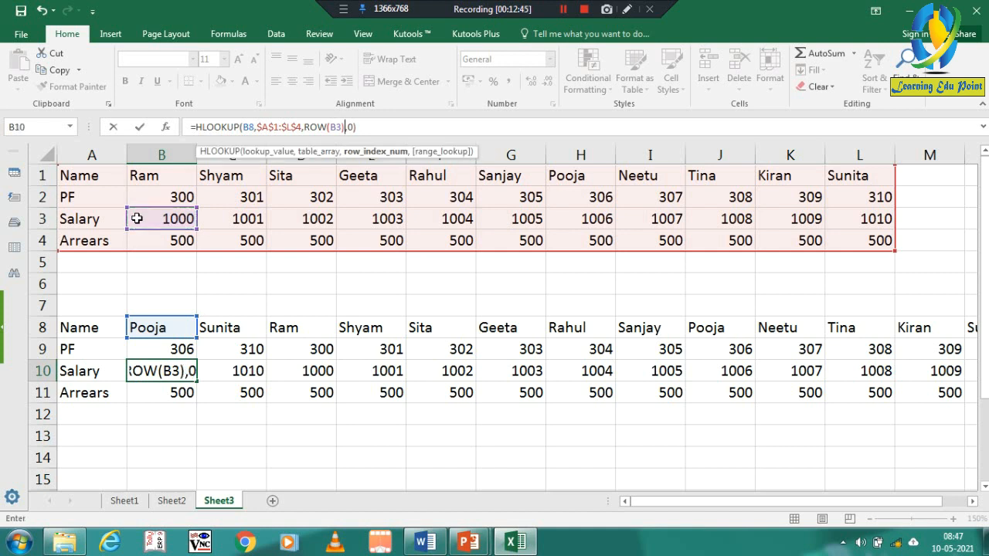
key("Return")
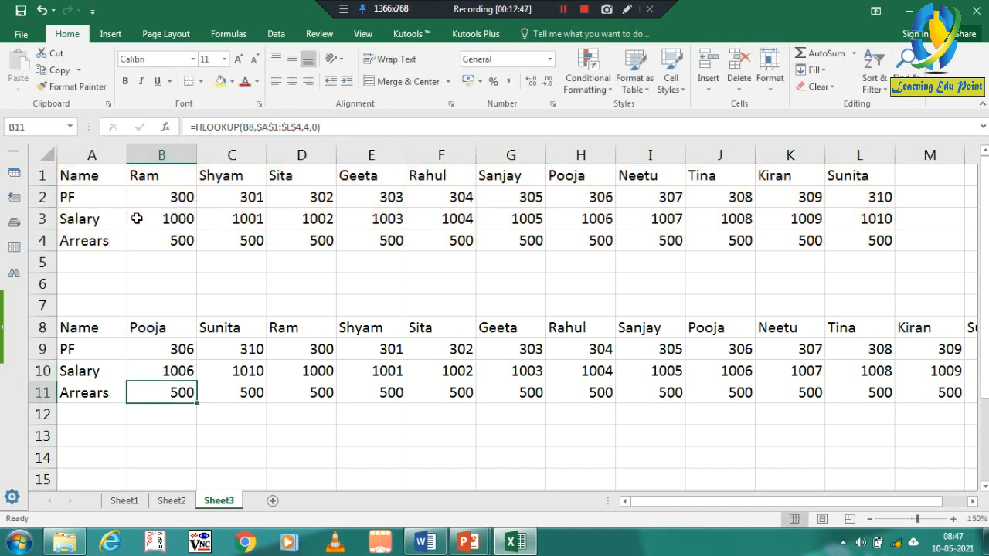
- Copy the updated Salary formula from B10 across the Salary row to the remaining employees
key("Up")
key("ctrl+c")
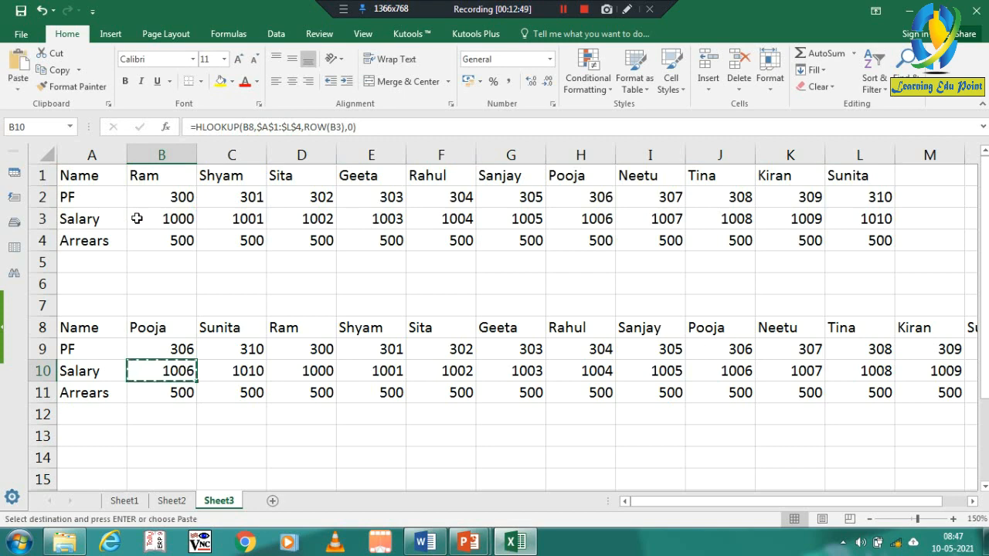
key("ctrl+shift+Right")
key("ctrl+v")
key("Escape")
key("Right")
key("Left")
key("Left")
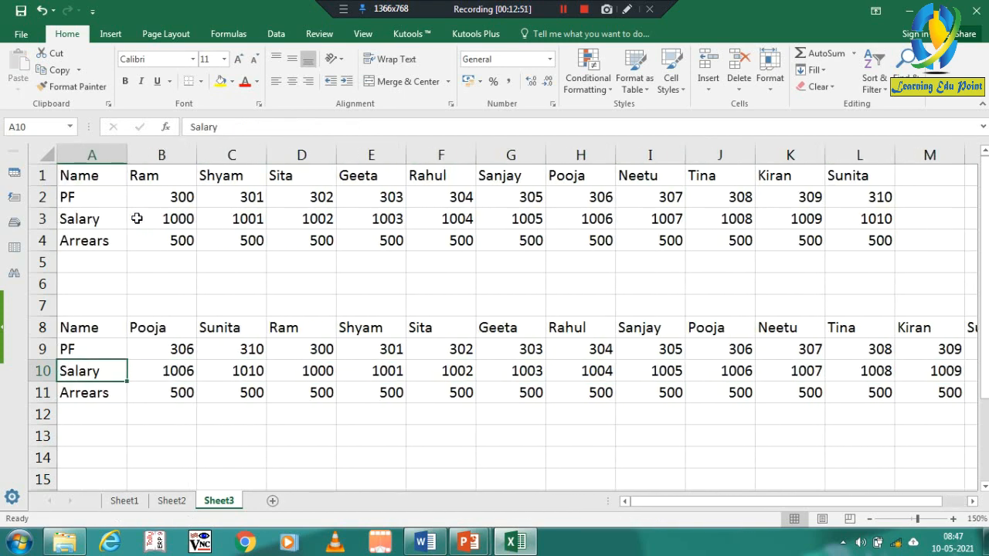
- Compare the Salary result in B10 with the same employee's salary in H3 of the source table
key("Right")
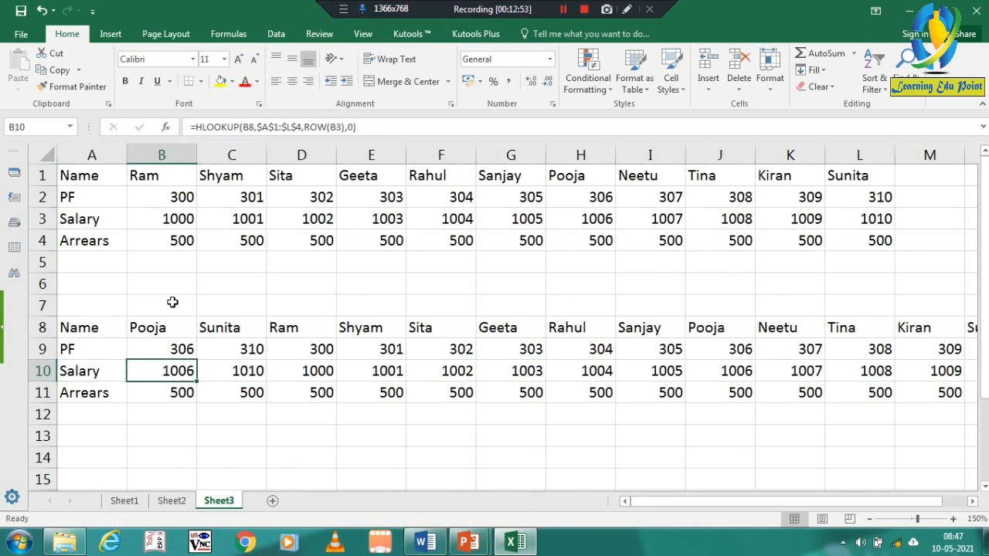
left_click(161, 332)
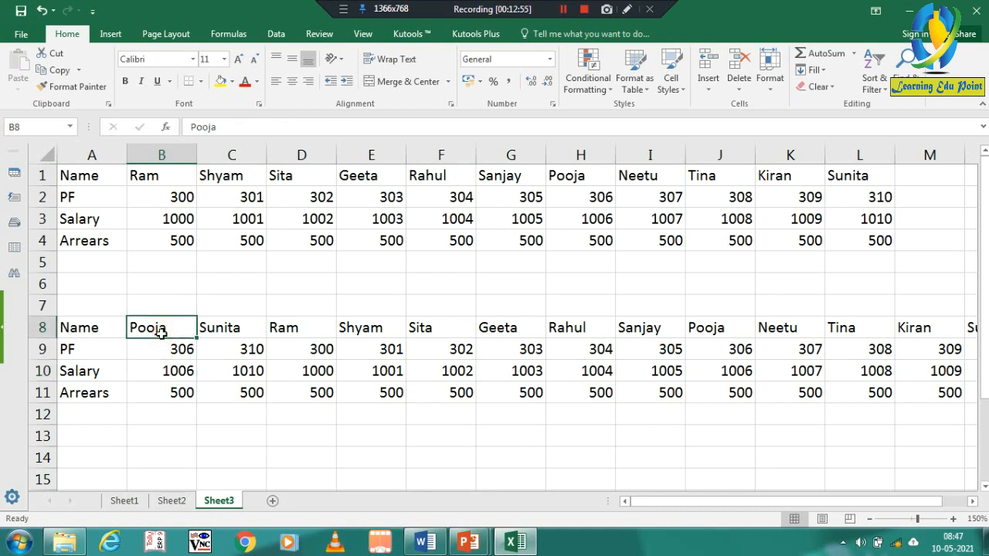
left_click(575, 173)
left_click(579, 227)
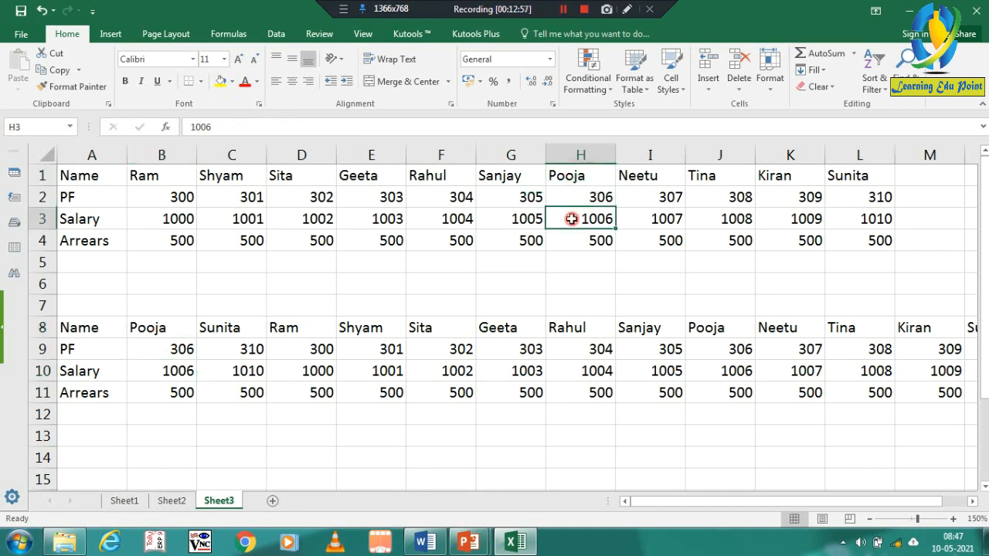
left_click(167, 368)
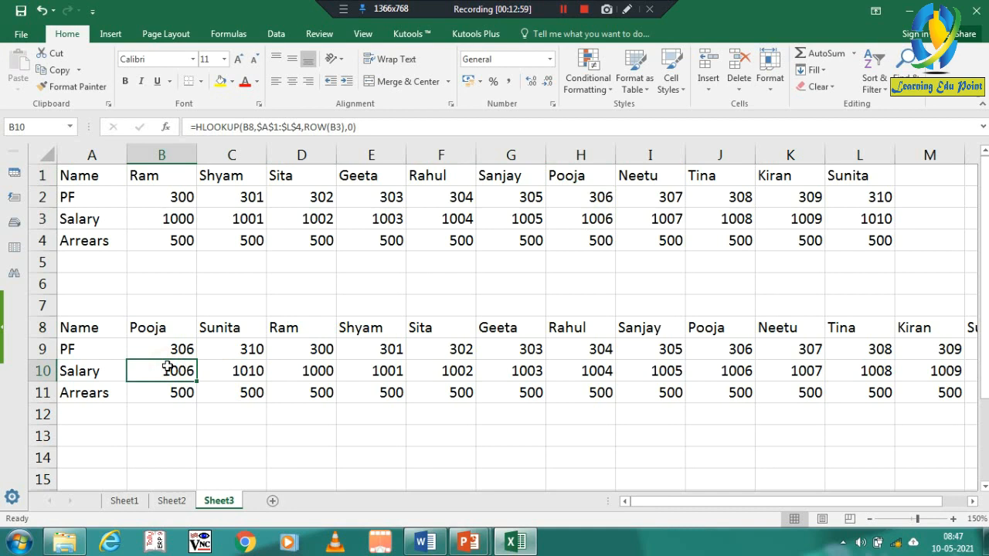
left_click(147, 232)
left_click(149, 229)
key("Up")
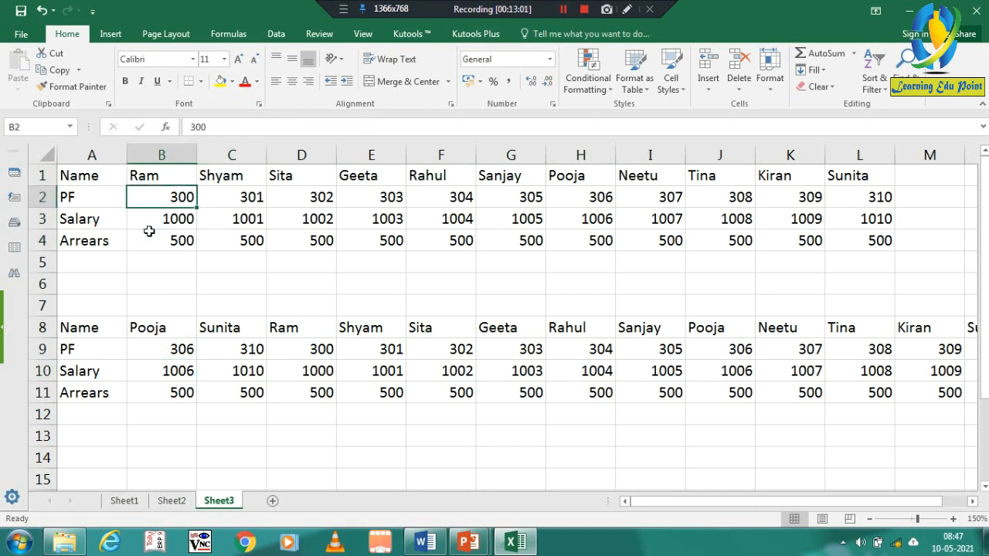
left_click(566, 10)
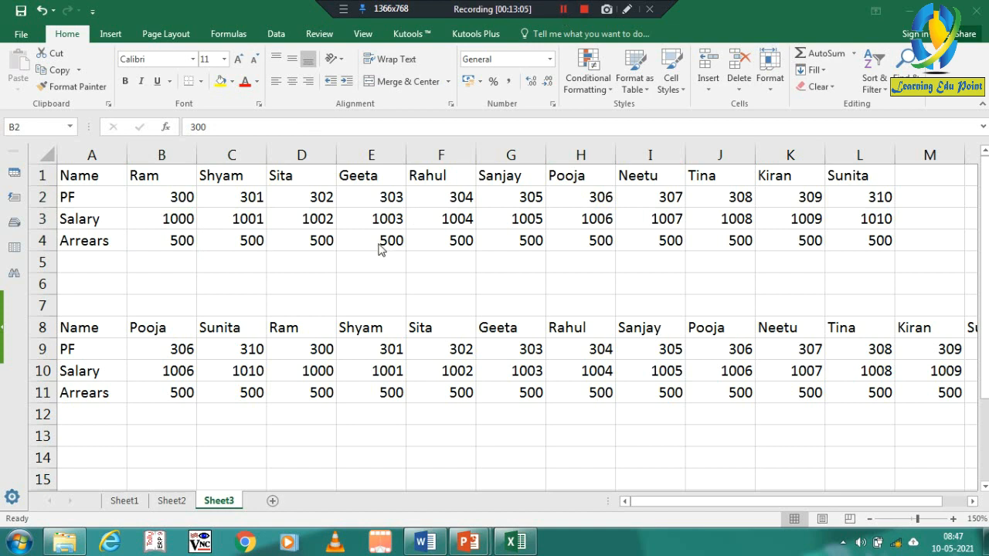
- Insert a blank row above the Salary row of the source table, at row 3
left_click(152, 220)
left_click(152, 219)
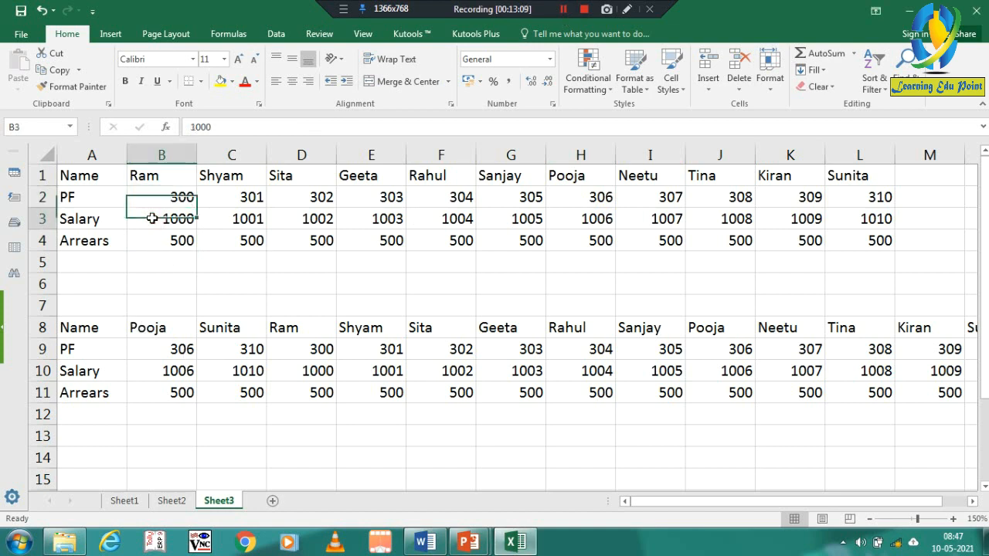
key("shift+space")
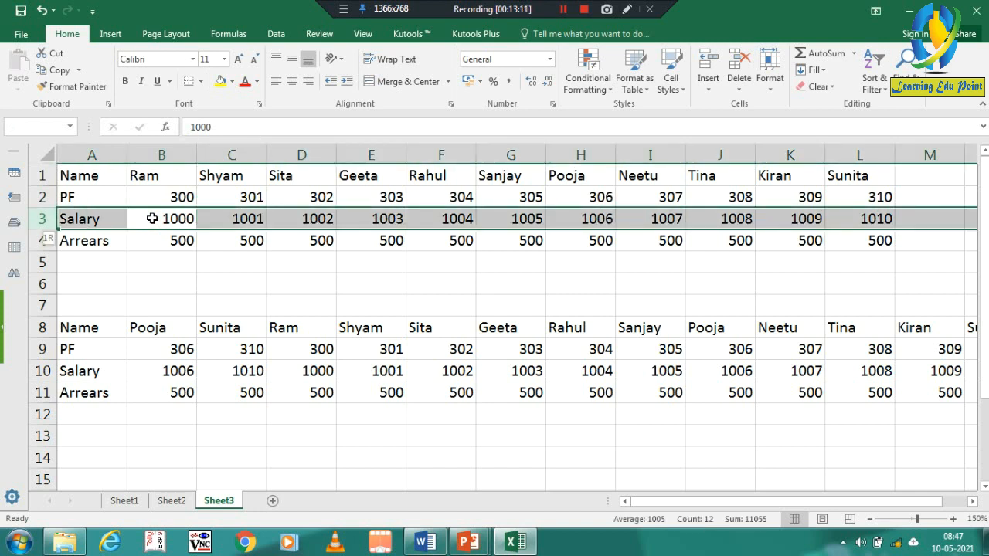
key("ctrl+shift+plus")
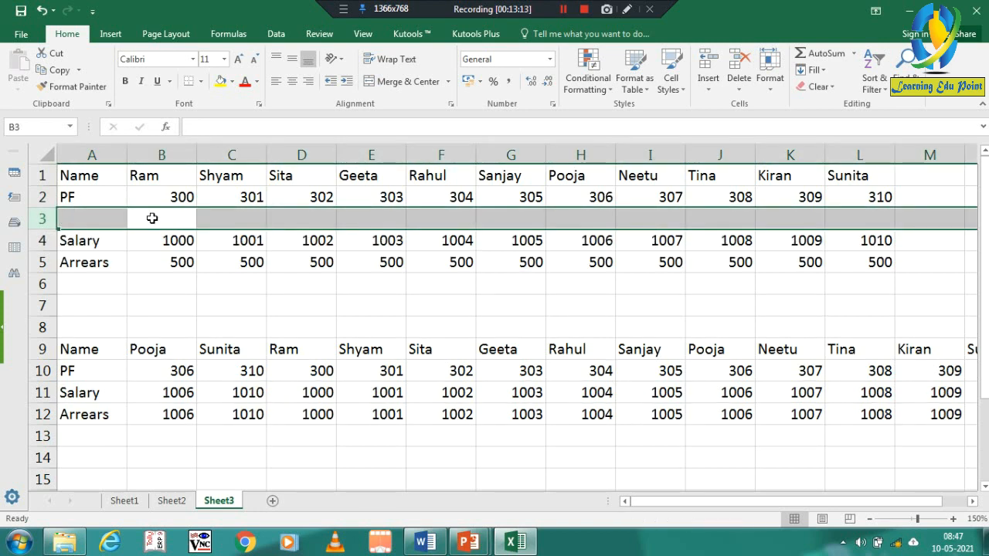
- Label the new source row TDS in A3 and enter 200 for the first employee in B3
left_click(93, 223)
left_click(93, 223)
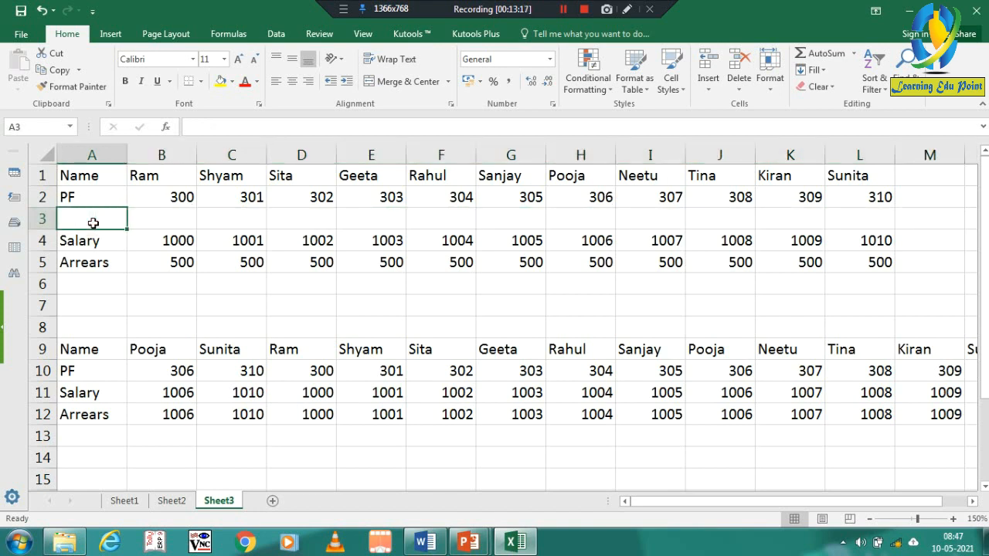
type("TDS")
key("Return")
key("Right")
key("Up")
key("Up")
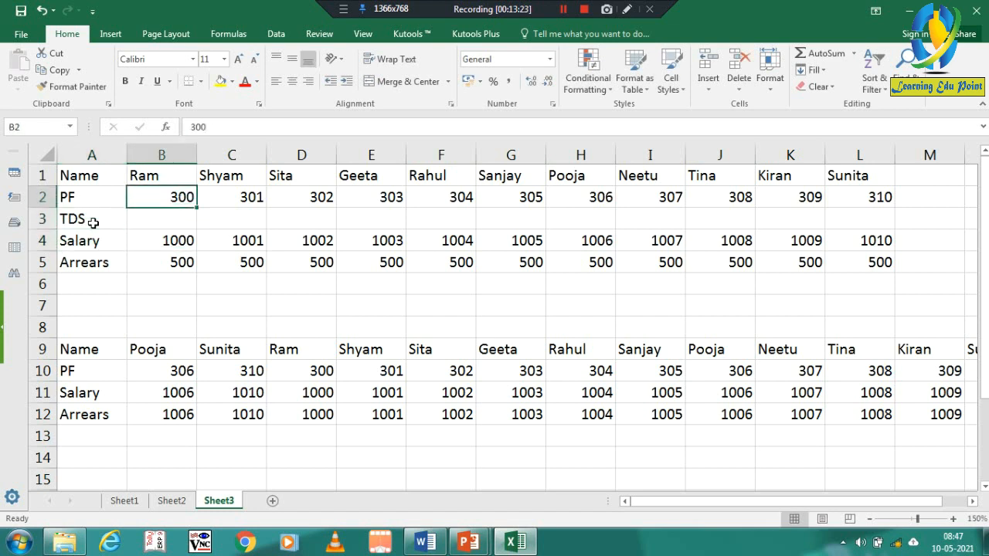
key("Down")
type("200")
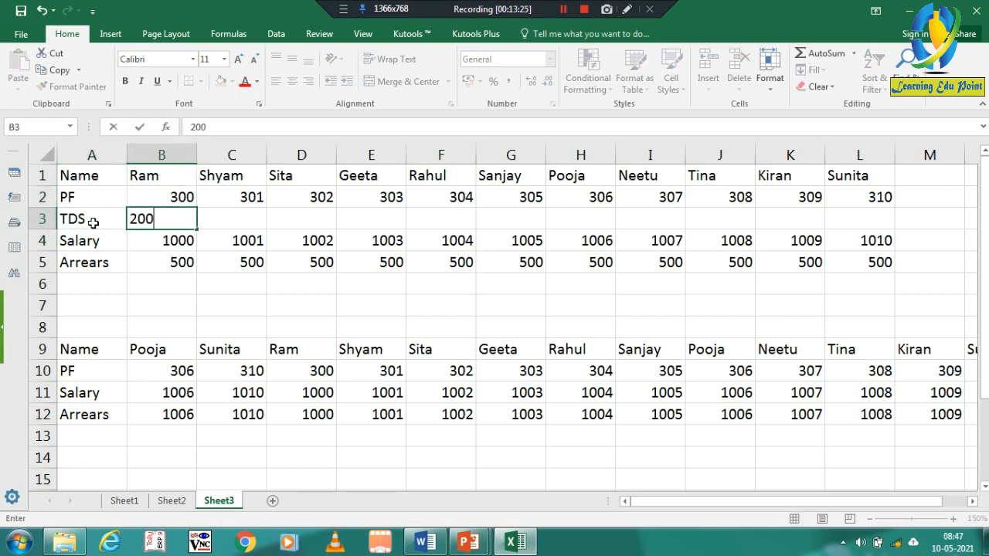
key("Return")
- Copy the TDS value from B3 to the remaining employees in C3:L3
key("Up")
key("Right")
key("Left")
key("ctrl+c")
key("Down")
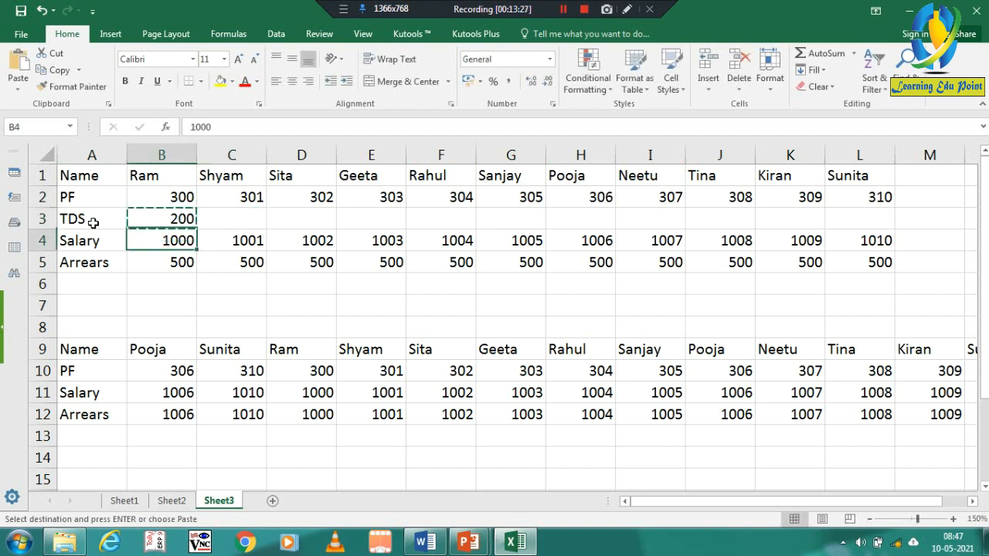
key("ctrl+Right")
key("Up")
key("ctrl+shift+Left")
key("Return")
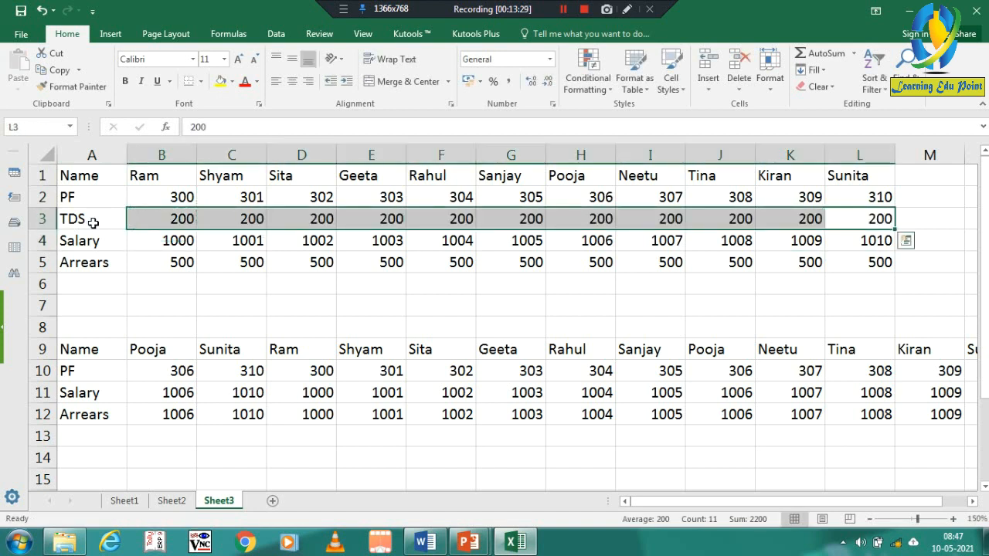
- Examine the Salary formula in B11, checking its ROW reference against the Salary row of the source table with TDS inserted
key("Left")
key("Down")
key("Down")
key("Down")
key("Down")
key("Down")
key("Down")
key("Down")
key("Down")
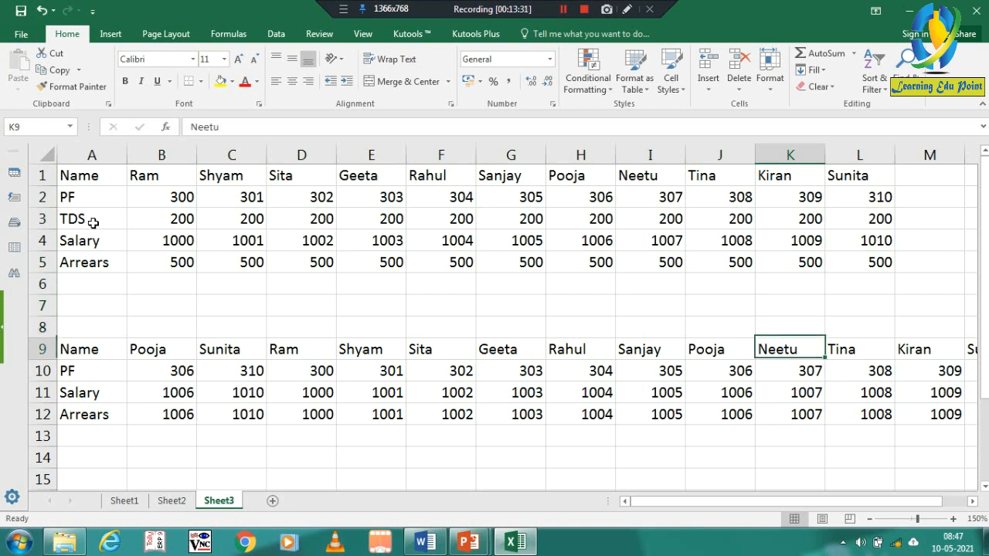
key("ctrl+Left")
key("Right")
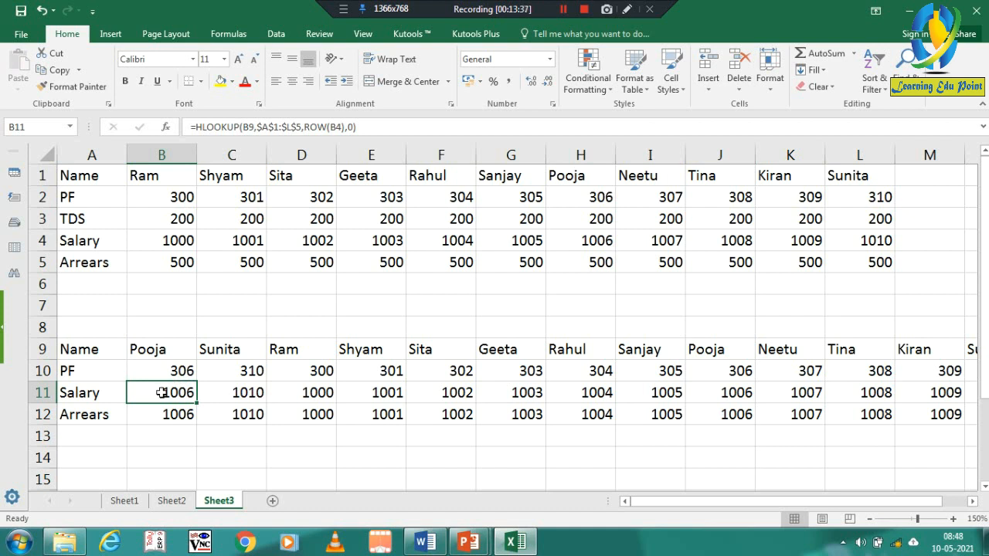
key("Up")
key("Up")
key("Up")
key("Up")
key("Up")
key("Down")
key("Down")
key("Down")
key("Down")
key("Down")
key("Down")
key("Down")
key("Down")
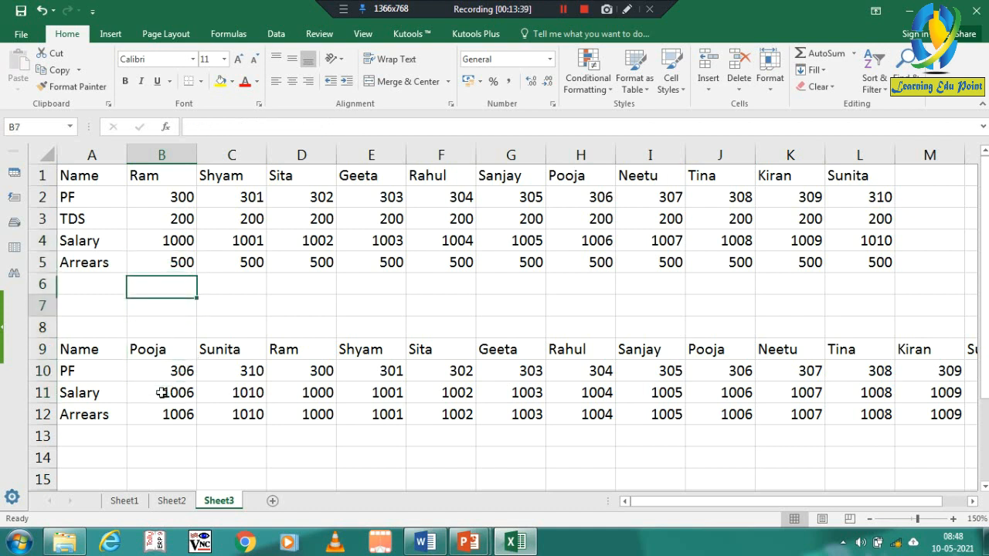
key("Up")
key("Up")
key("Down")
key("Down")
key("Down")
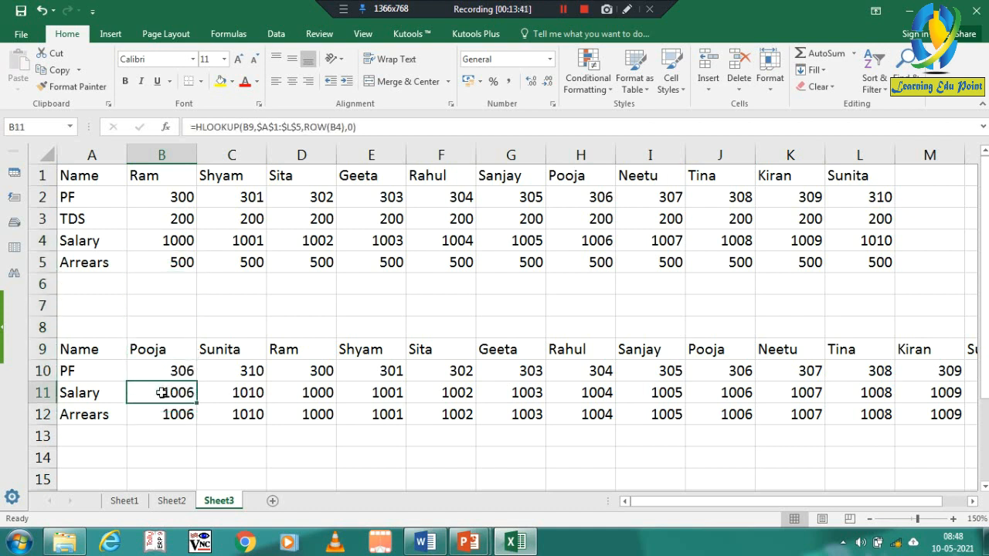
- Replace the hard-coded row index in the Arrears HLOOKUP in B12 with a ROW reference to source cell B5
key("Up")
key("Up")
left_click(156, 420)
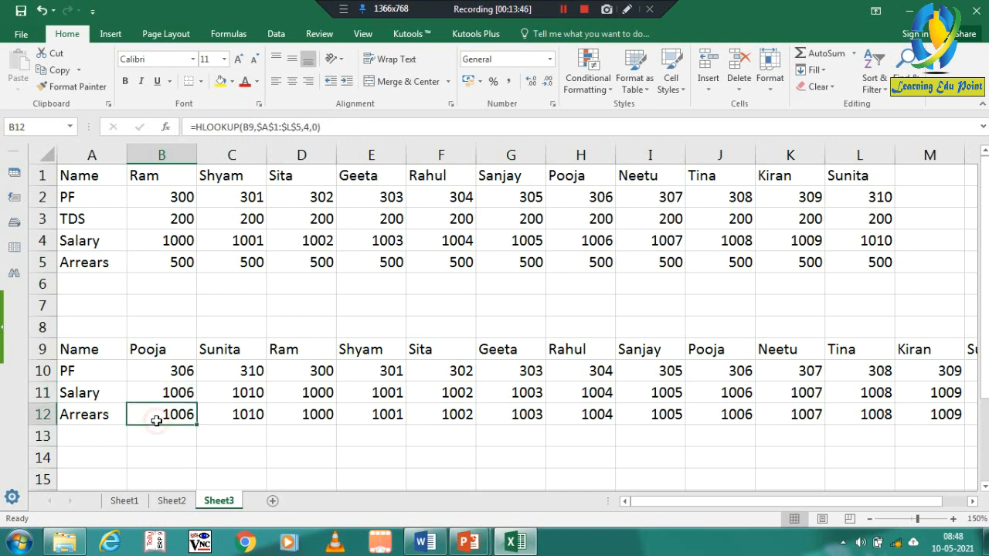
left_click(310, 127)
key("BackSpace")
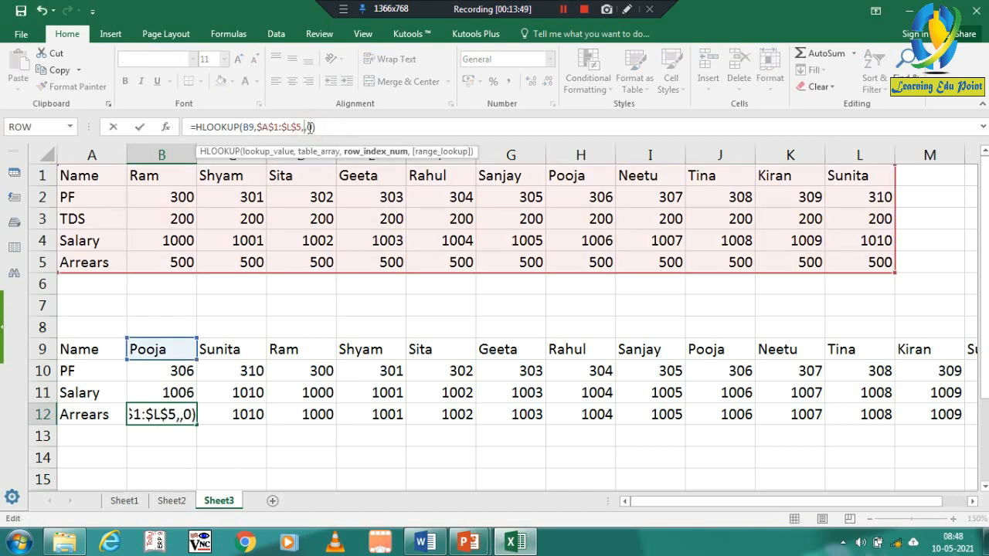
type("row")
key("Tab")
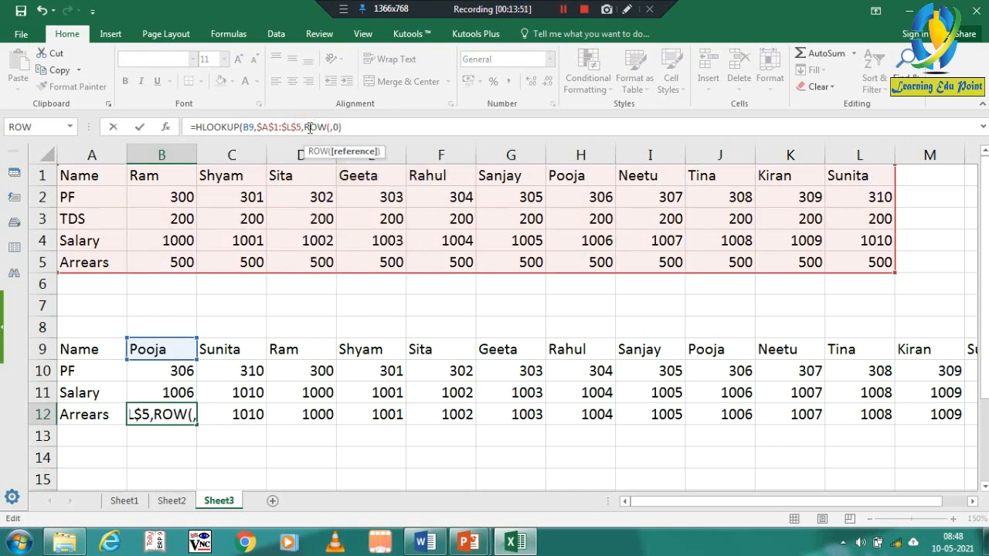
left_click(147, 263)
key("Return")
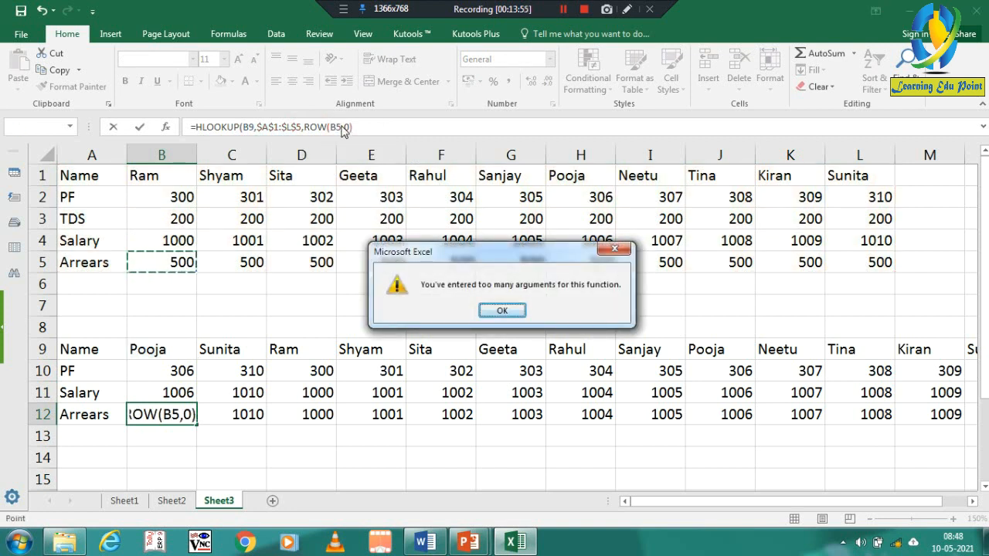
- Add the missing closing parenthesis after B5 in the ROW function of the B12 formula and enter it
left_click(500, 311)
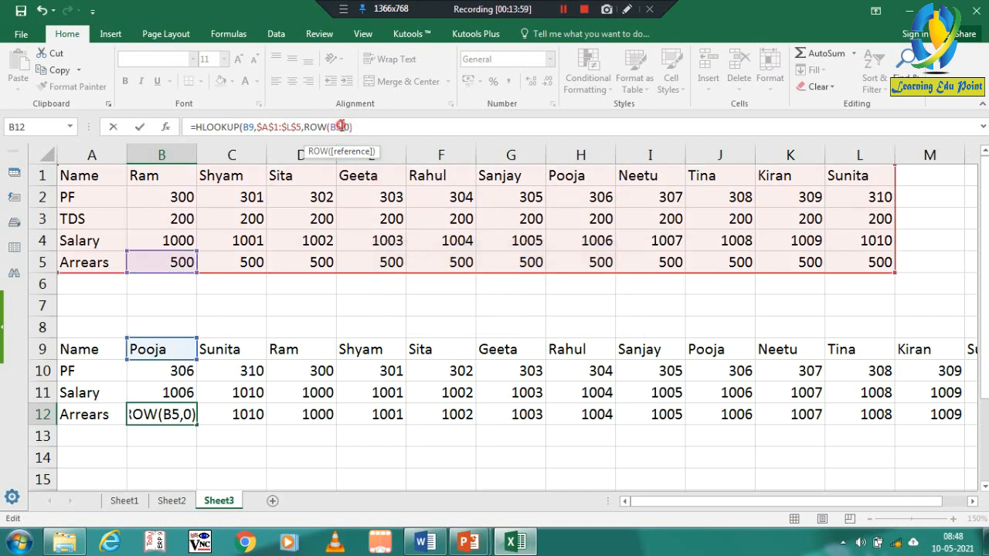
left_click(343, 126)
type(")")
key("Return")
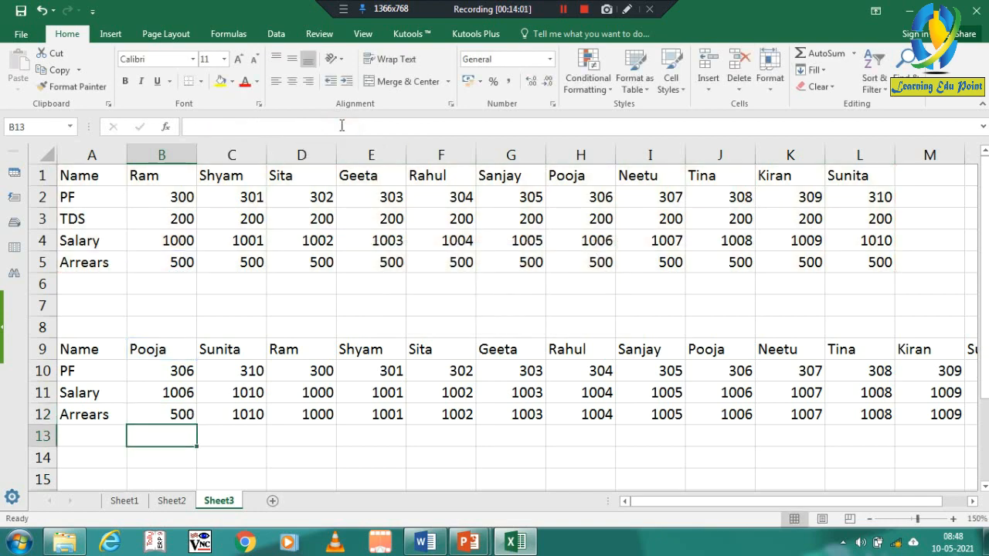
- Copy the Arrears formula from B12 across the rest of the lookup row to N12
key("Up")
key("ctrl+c")
key("ctrl+shift+Right")
key("Return")
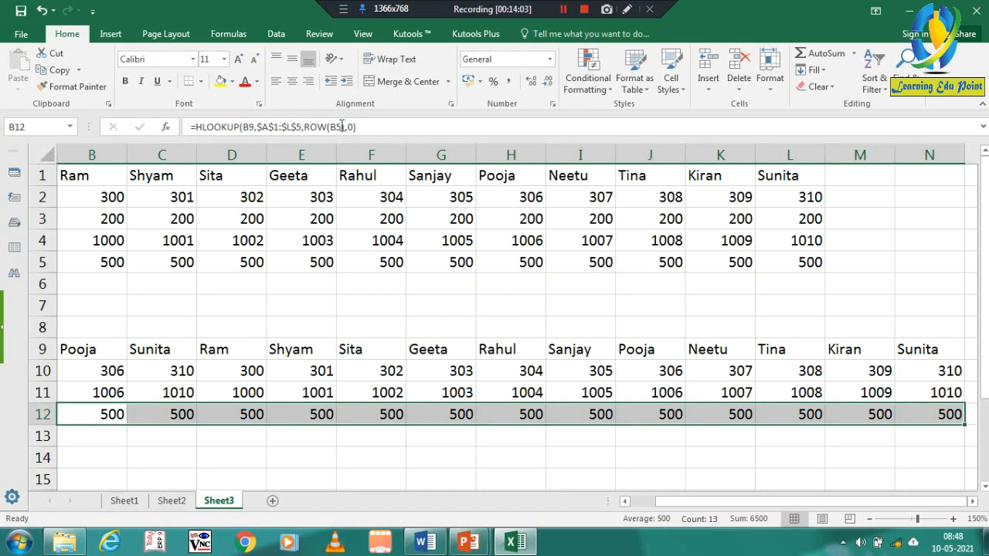
key("Left")
key("Right")
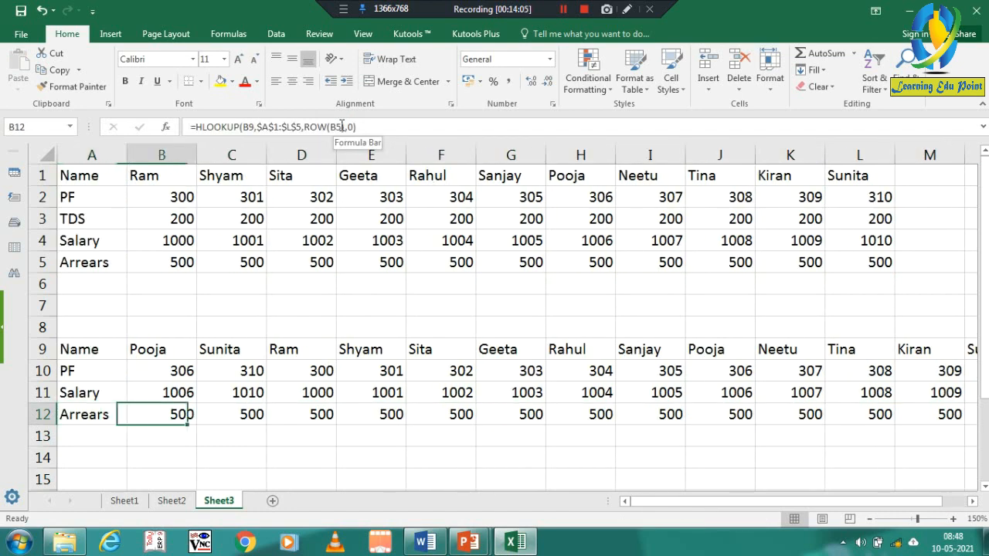
- Insert a blank row above the Arrears row of the source table, at row 5
key("Up")
key("Up")
key("Up")
key("Up")
key("Up")
key("Up")
key("Up")
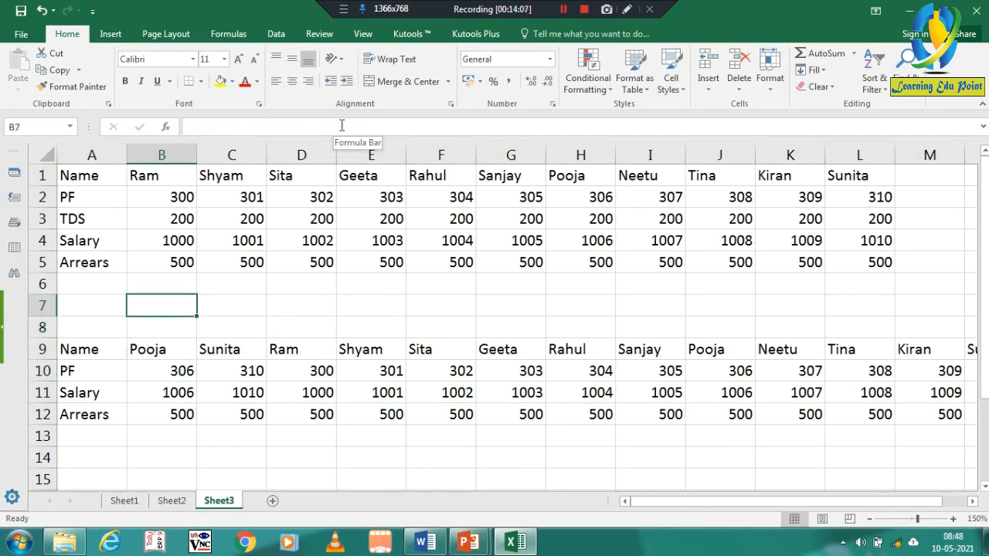
key("shift+space")
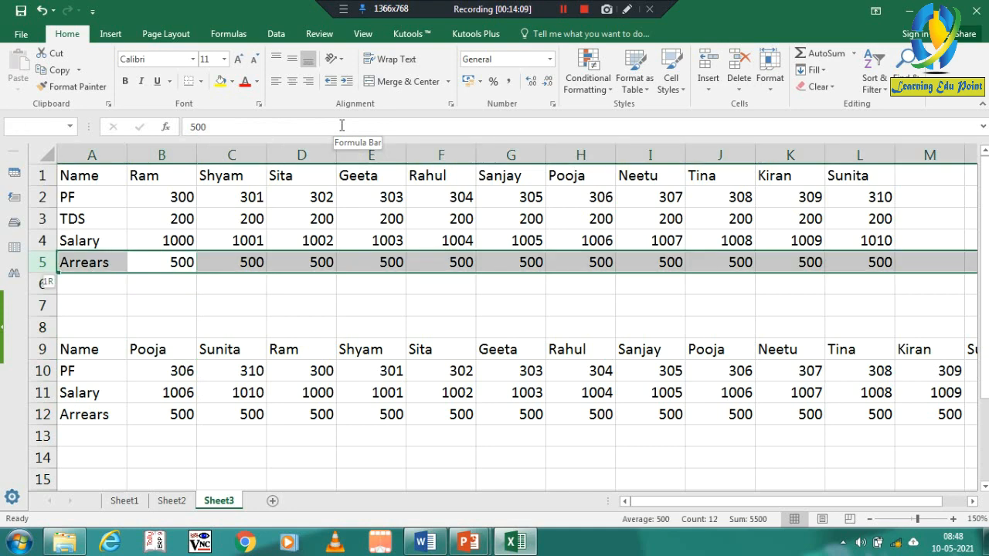
key("ctrl+shift+plus")
key("Down")
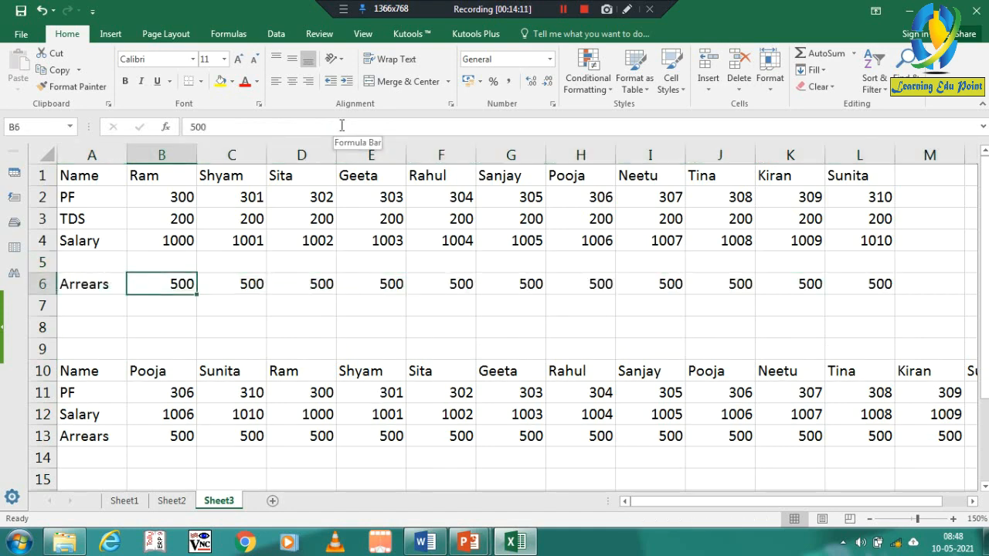
key("Down")
key("Down")
key("Down")
key("Down")
key("Up")
key("Up")
key("Up")
key("Up")
key("Up")
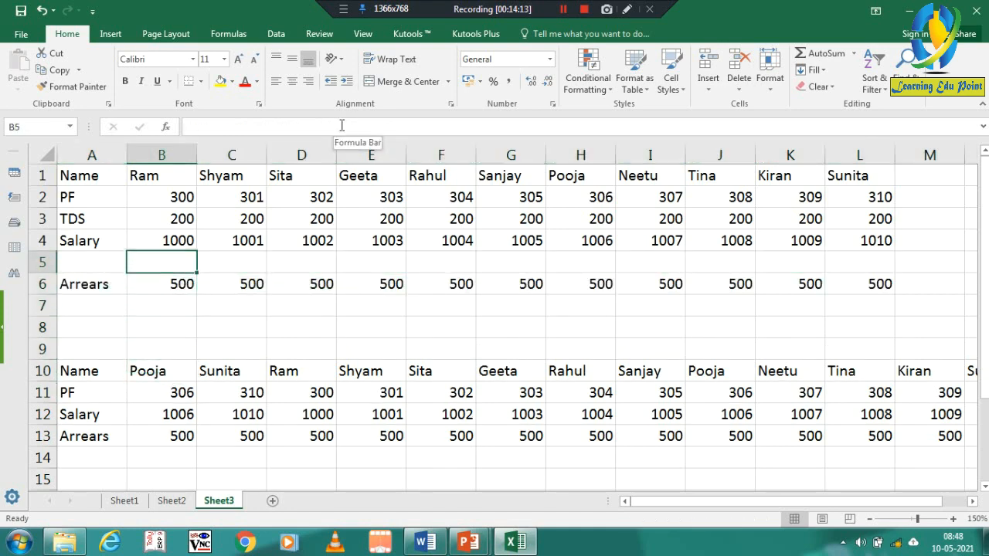
- Label the new source row esi in A5 and enter 12 for the first employee in B5
key("Left")
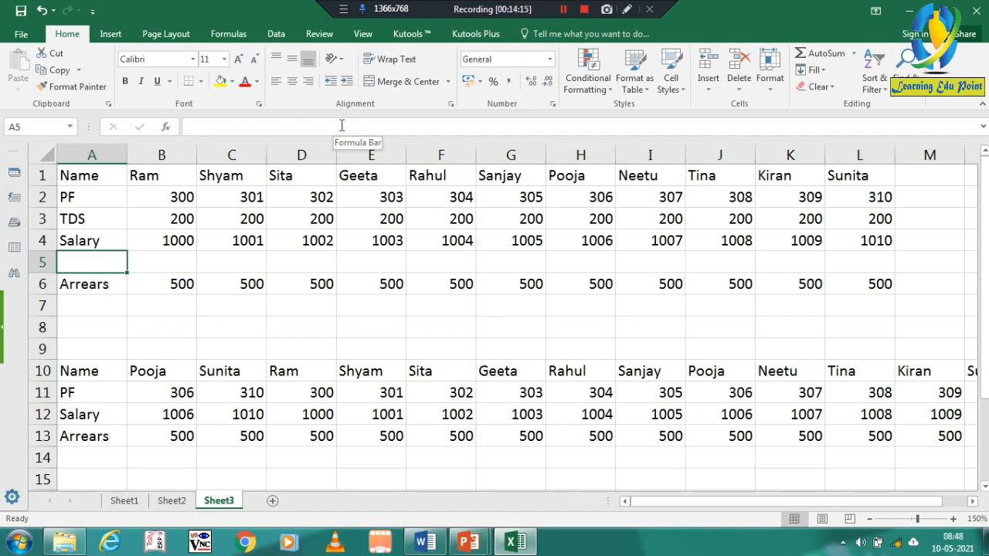
type("esu")
key("BackSpace")
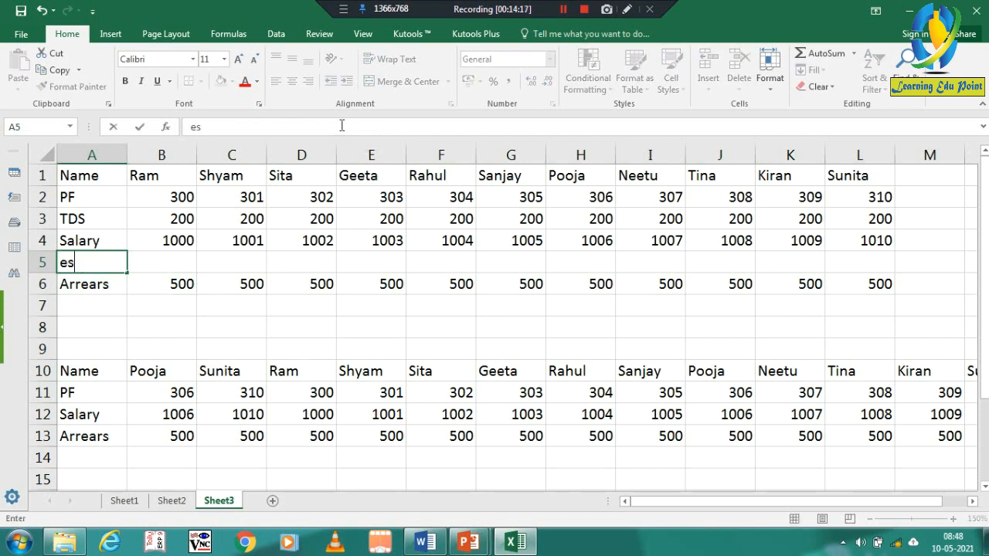
type("i")
key("Tab")
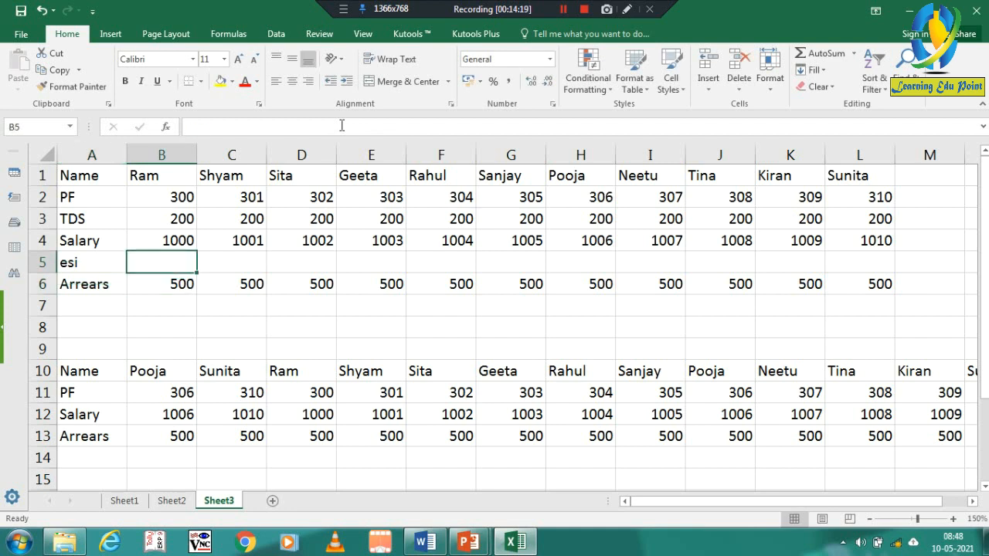
type("12")
key("Return")
- Copy the esi value from B5 to the remaining employees in C5:L5
key("Up")
key("ctrl+c")
key("Down")
key("ctrl+Right")
key("Up")
key("ctrl+shift+Left")
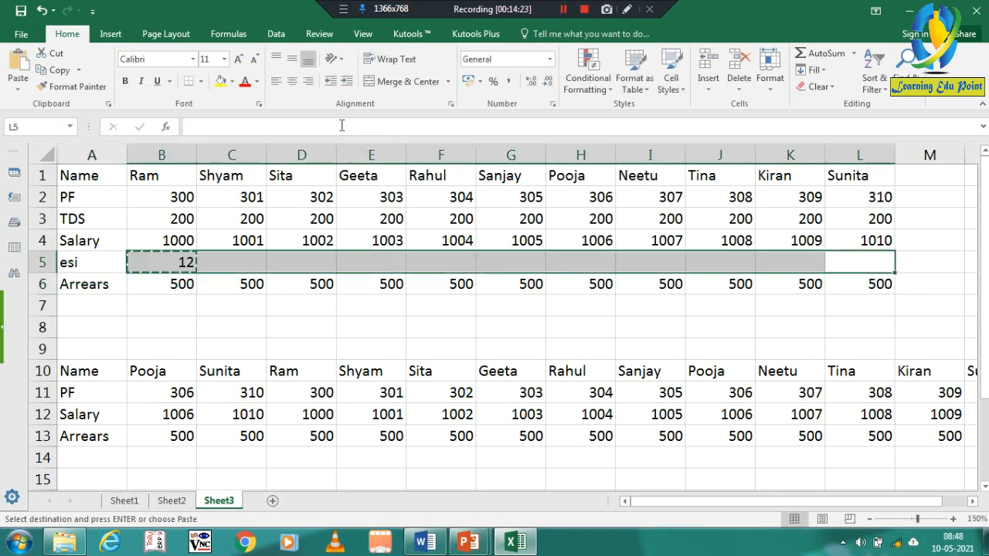
key("Return")
- Examine the lookup table below the source data with the esi row added
key("Down")
key("Down")
key("Down")
key("Down")
key("Down")
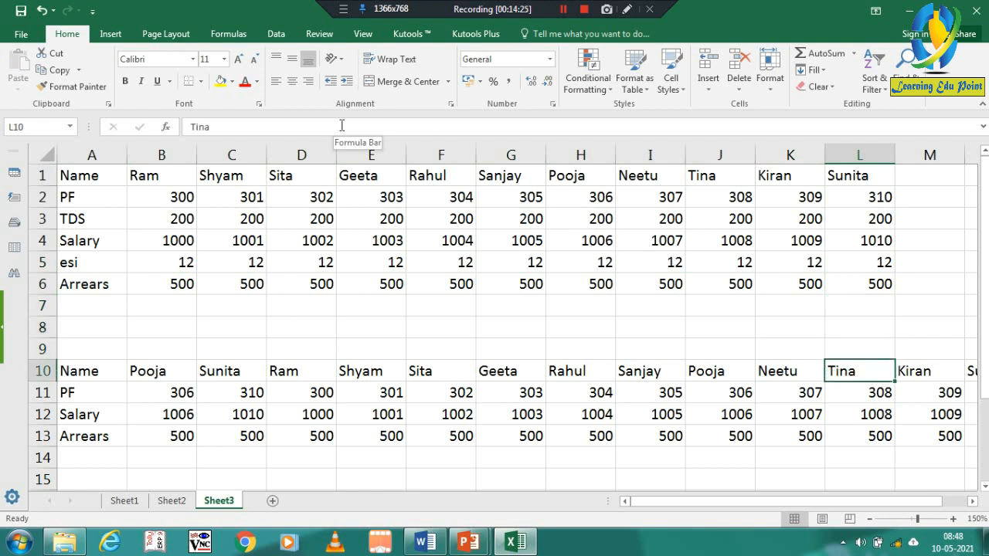